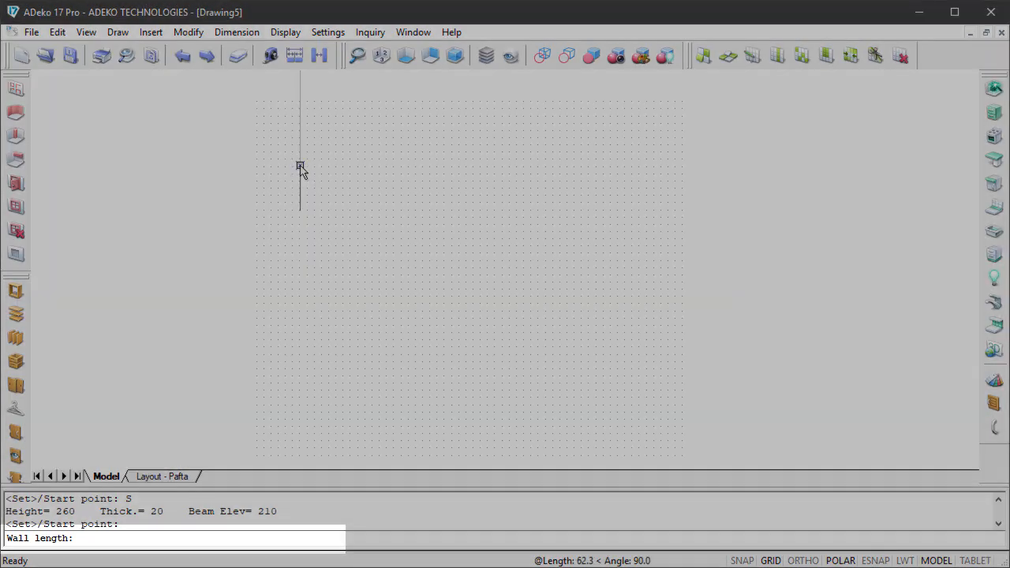
# Draw a left wall about 62 long with its thickness outward, a top wall about 403 long, and a right wall 200 long
pyautogui.click(299, 166)
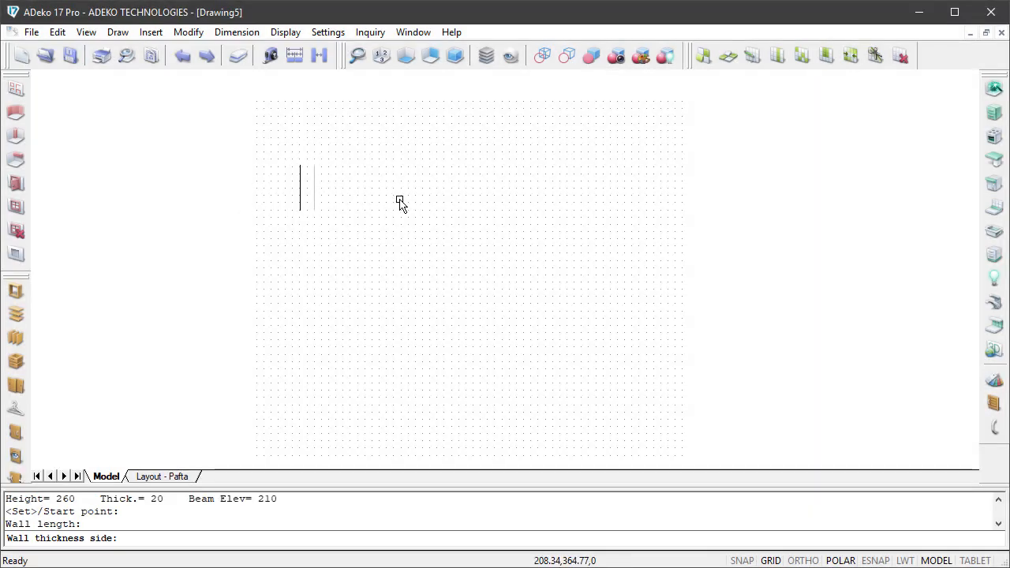
pyautogui.click(253, 198)
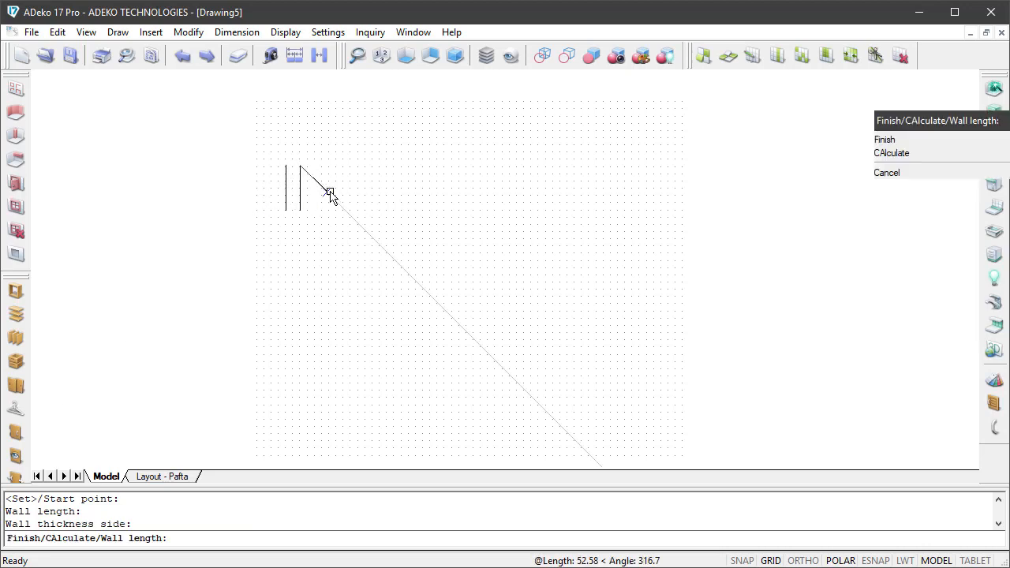
pyautogui.click(592, 168)
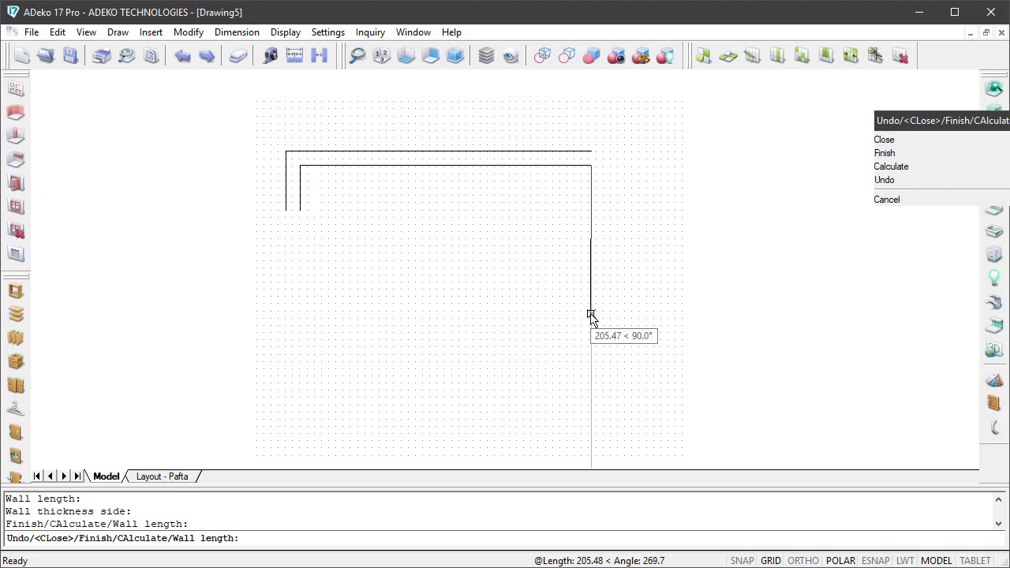
pyautogui.press('Return')
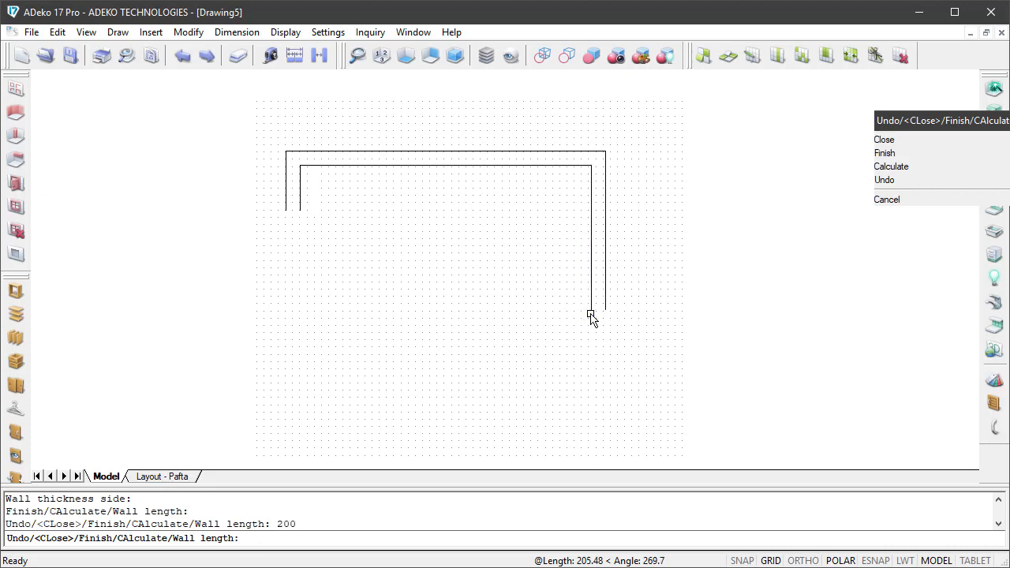
# Extend the wall run with a 100 segment to the right and a 100 segment downward, and finish the walls
pyautogui.write('10')
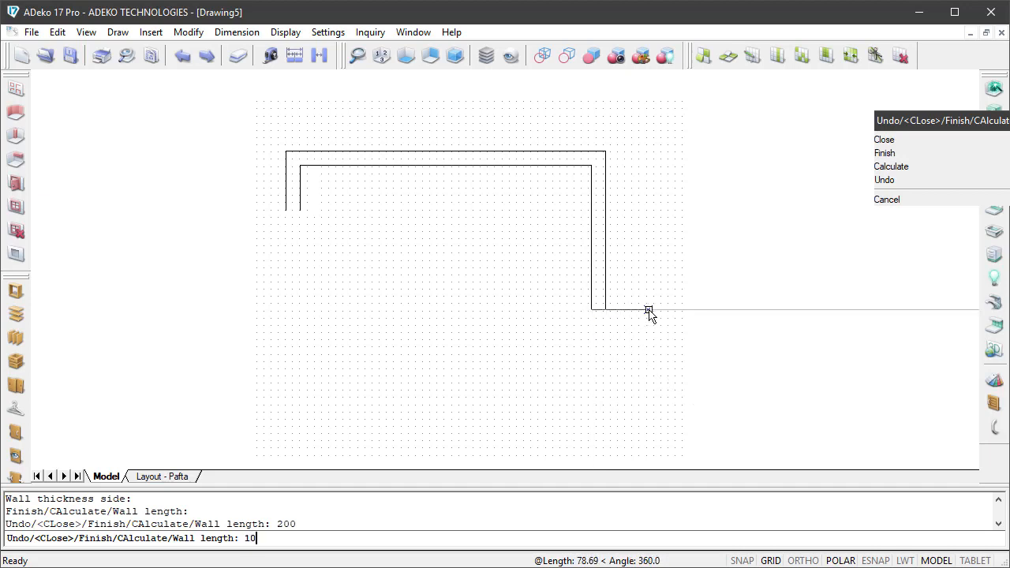
pyautogui.write('0')
pyautogui.press('Return')
pyautogui.write('1')
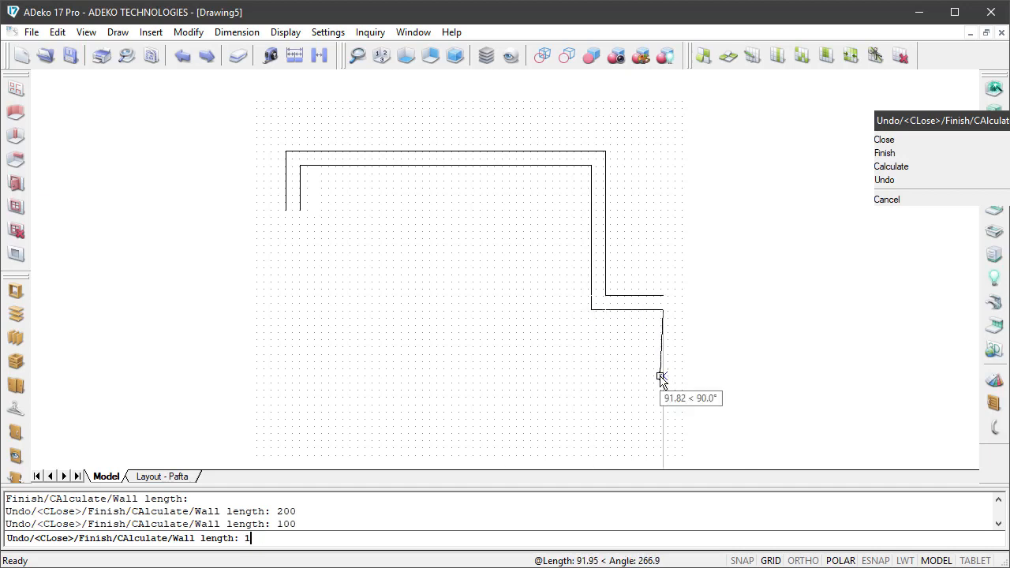
pyautogui.write('00')
pyautogui.press('Return')
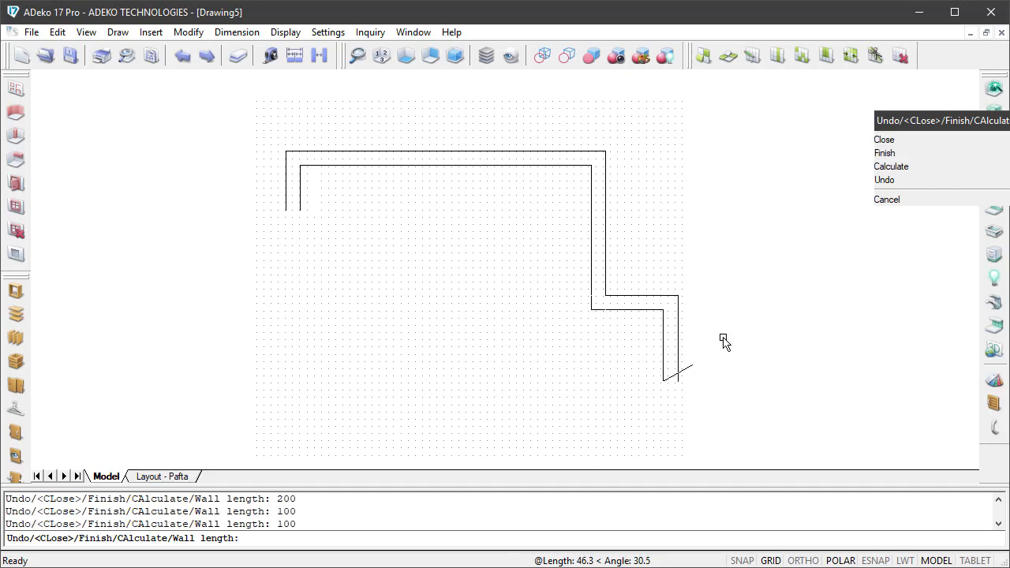
pyautogui.click(887, 159)
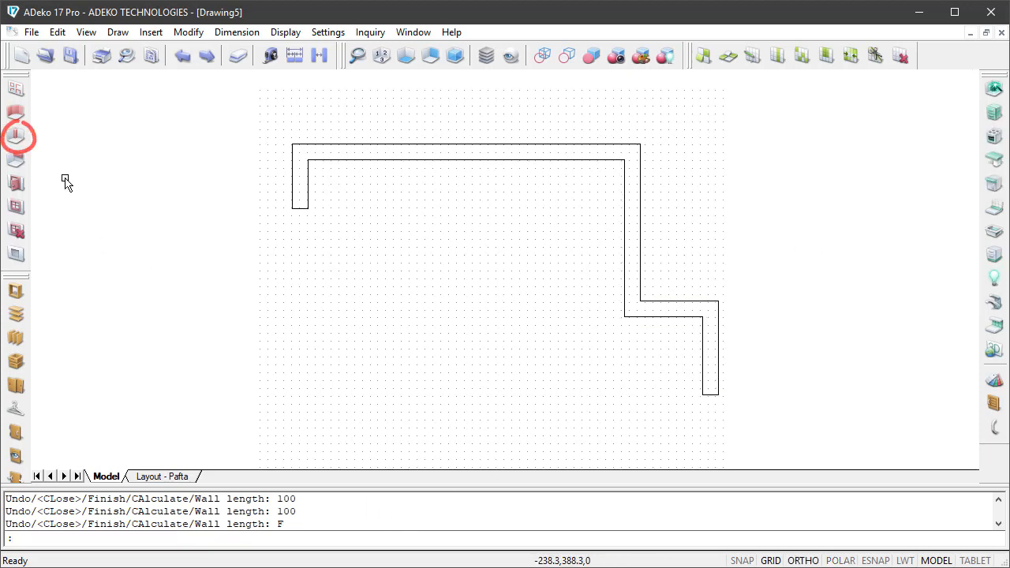
# Add a column 30 wide and 20 deep in the inner corner where the long top wall meets the right wall
pyautogui.click(25, 138)
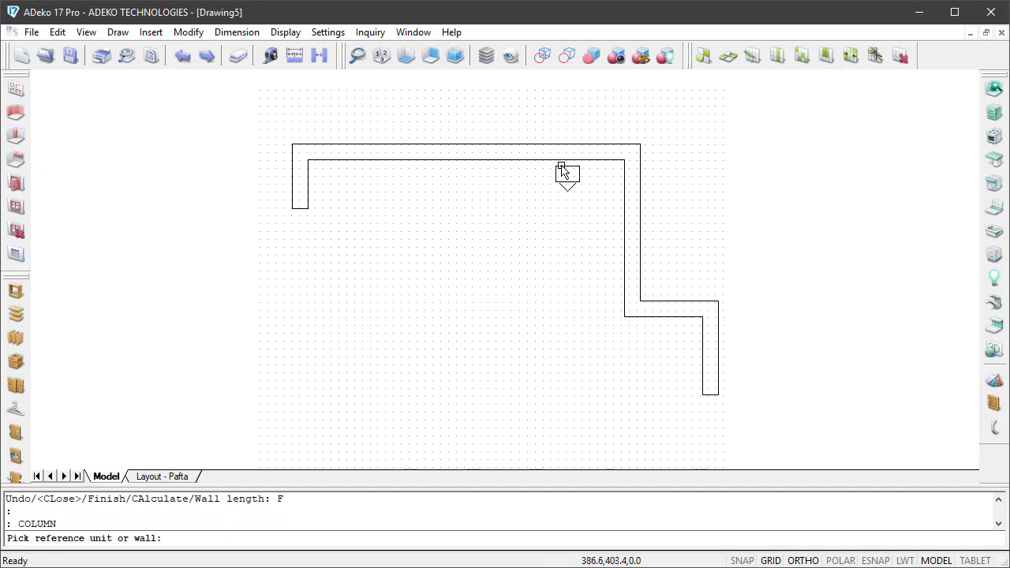
pyautogui.click(623, 164)
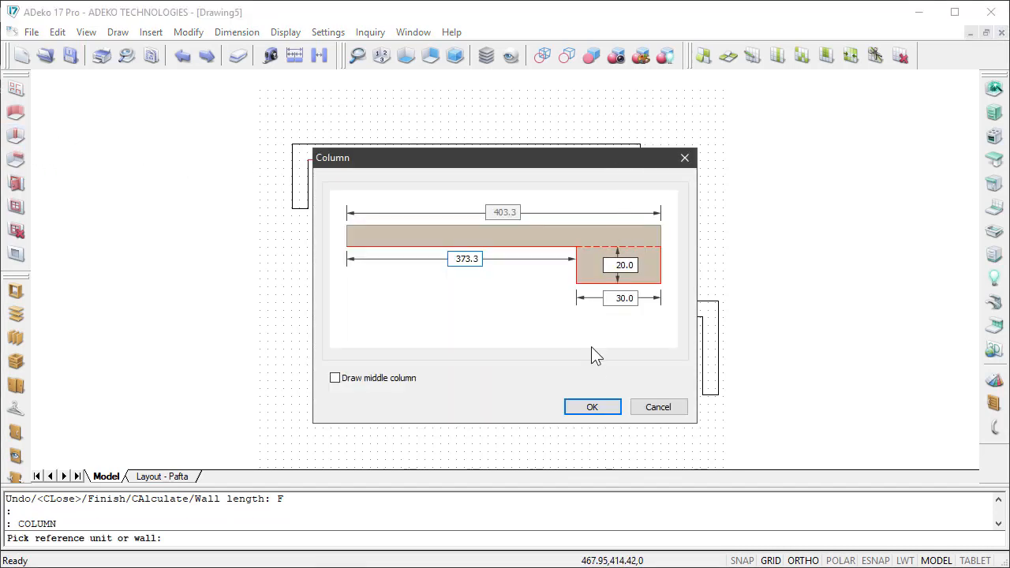
pyautogui.click(596, 401)
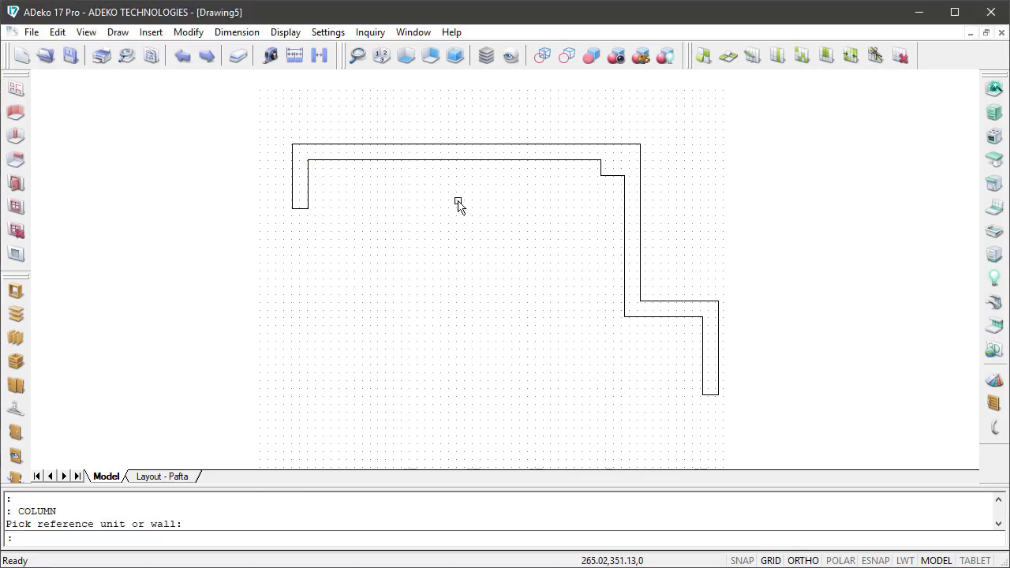
# Show the room in a shaded perspective view with all walls and the corner column in sight
pyautogui.click(458, 60)
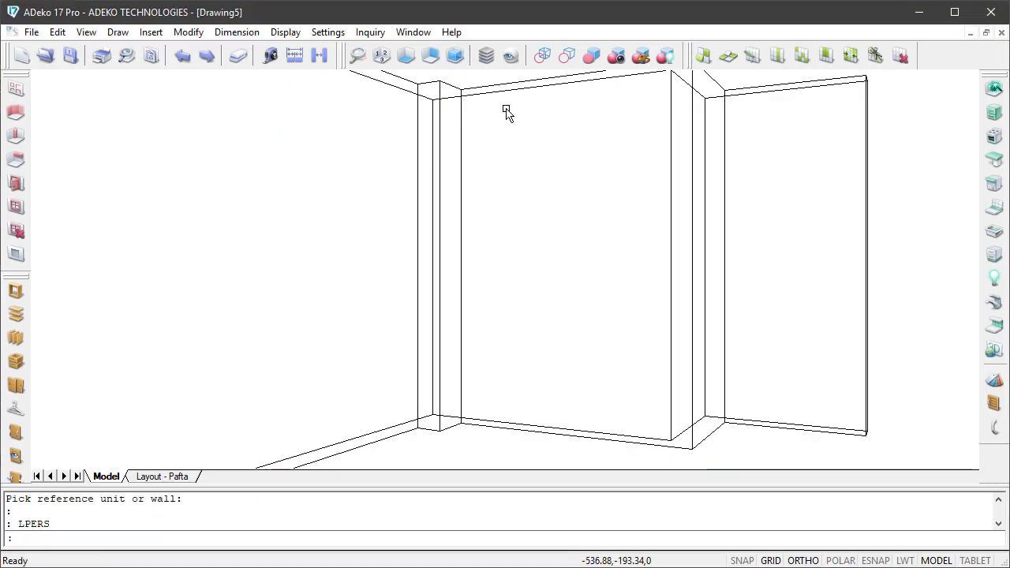
pyautogui.click(593, 57)
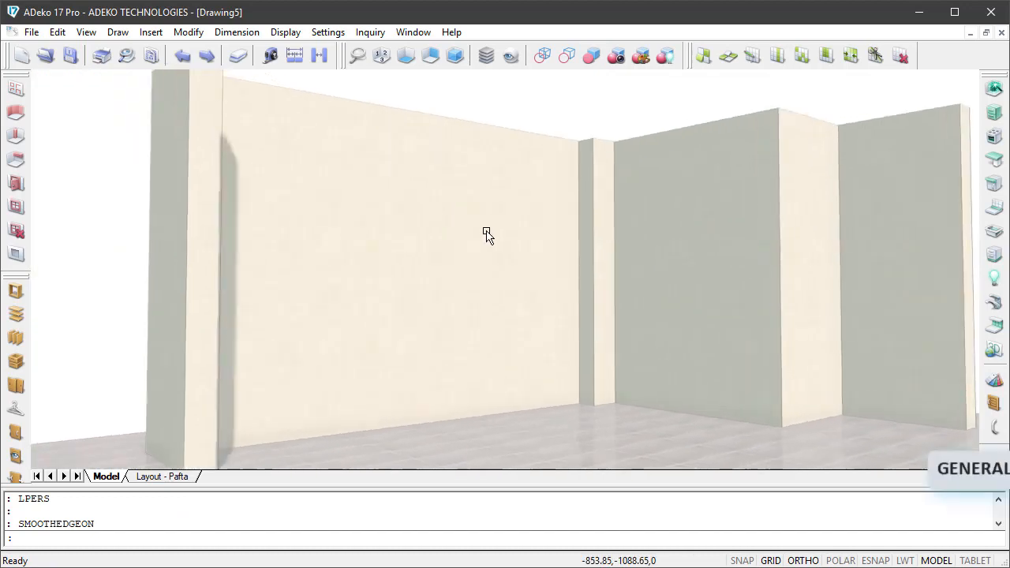
pyautogui.scroll(-2, 528, 255)
pyautogui.moveTo(570, 282)
pyautogui.mouseDown(button='middle')
pyautogui.moveTo(618, 287)
pyautogui.moveTo(553, 277)
pyautogui.moveTo(512, 287)
pyautogui.moveTo(570, 293)
pyautogui.moveTo(557, 293)
pyautogui.mouseUp(button='middle')
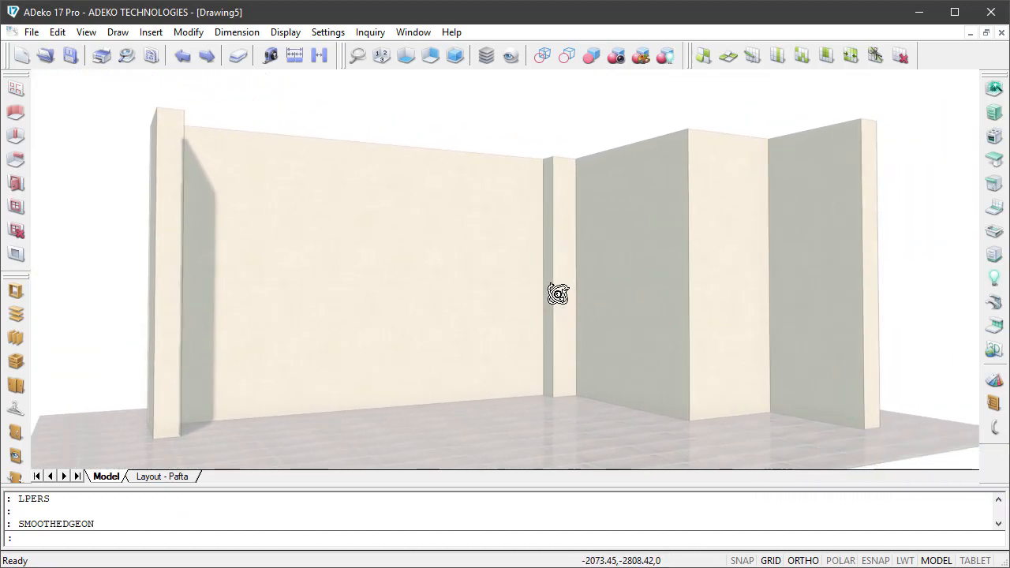
# Set the countertop depth to 58 in the general unit dimensions, apply Fix it, and accept the door clearance settings
pyautogui.click(331, 32)
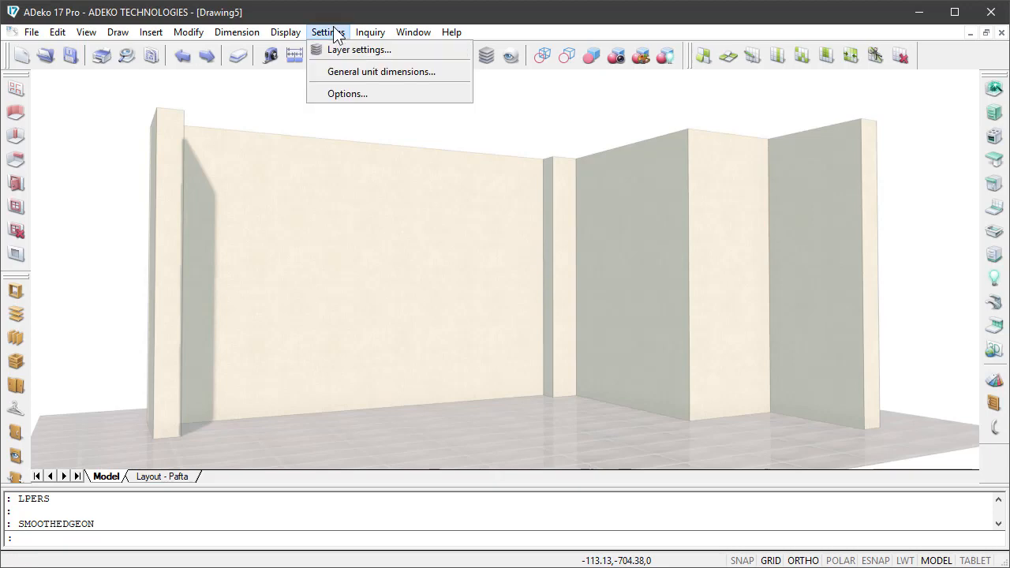
pyautogui.click(349, 69)
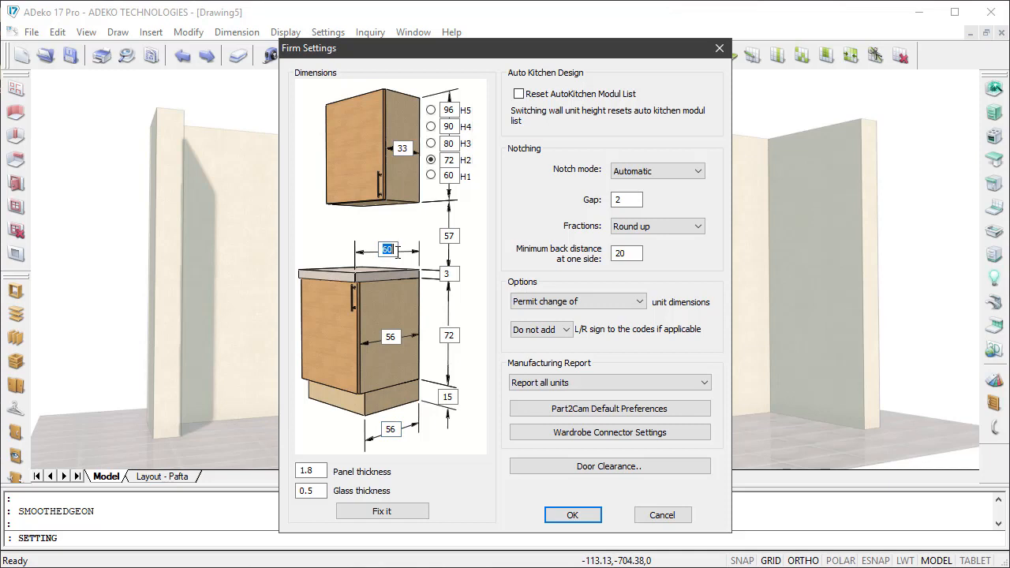
pyautogui.click(381, 511)
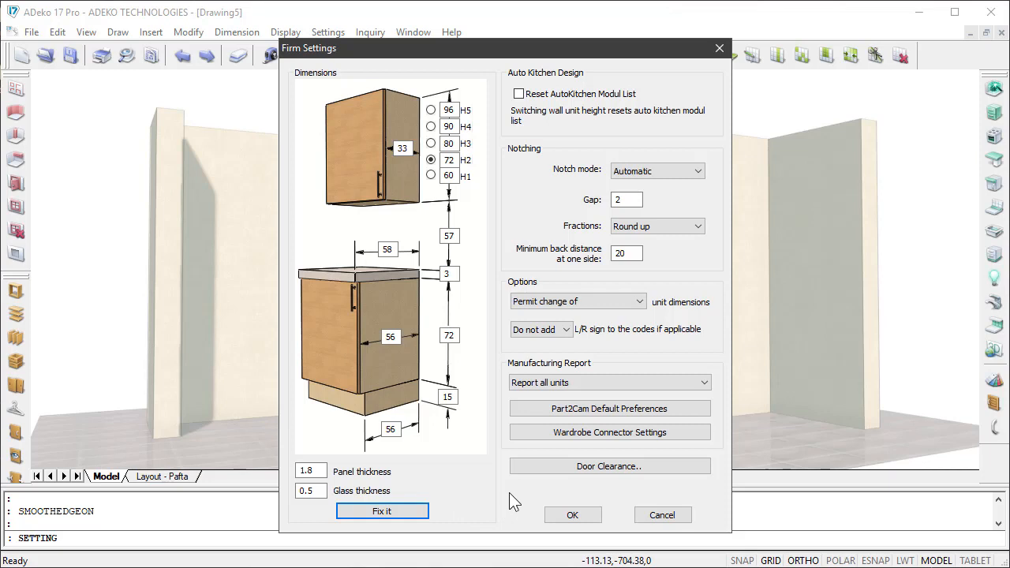
pyautogui.click(546, 466)
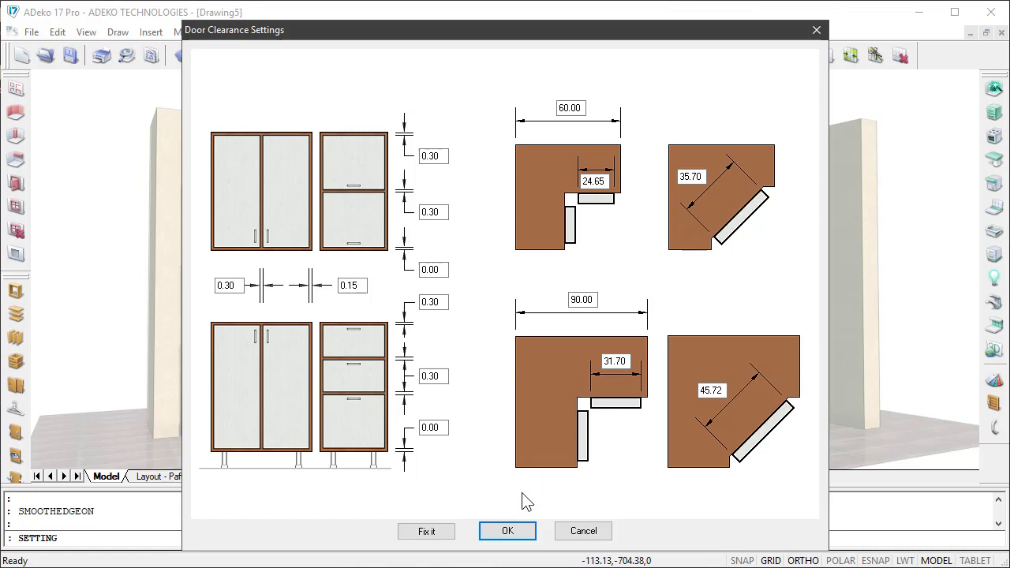
pyautogui.click(501, 535)
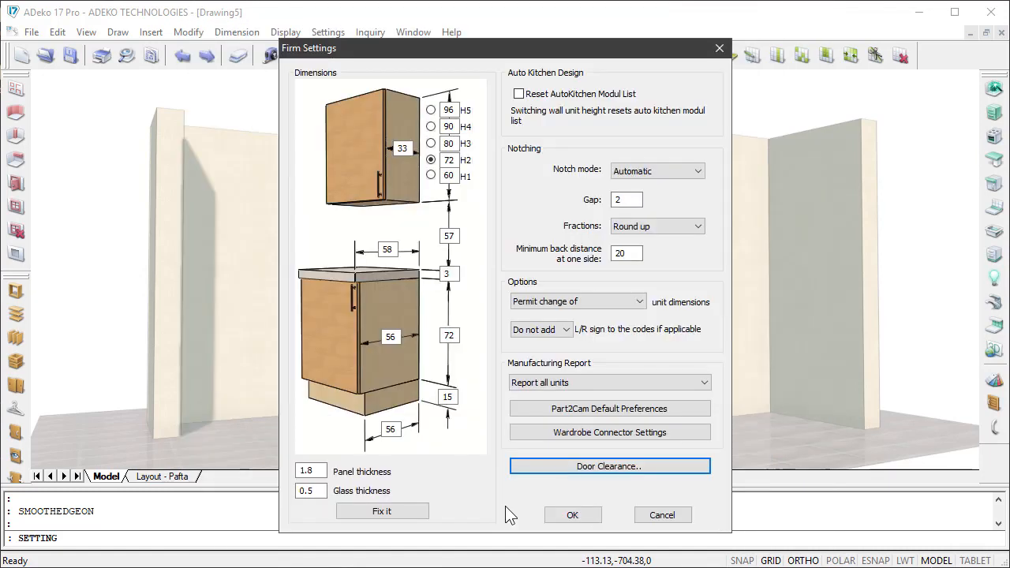
pyautogui.click(552, 513)
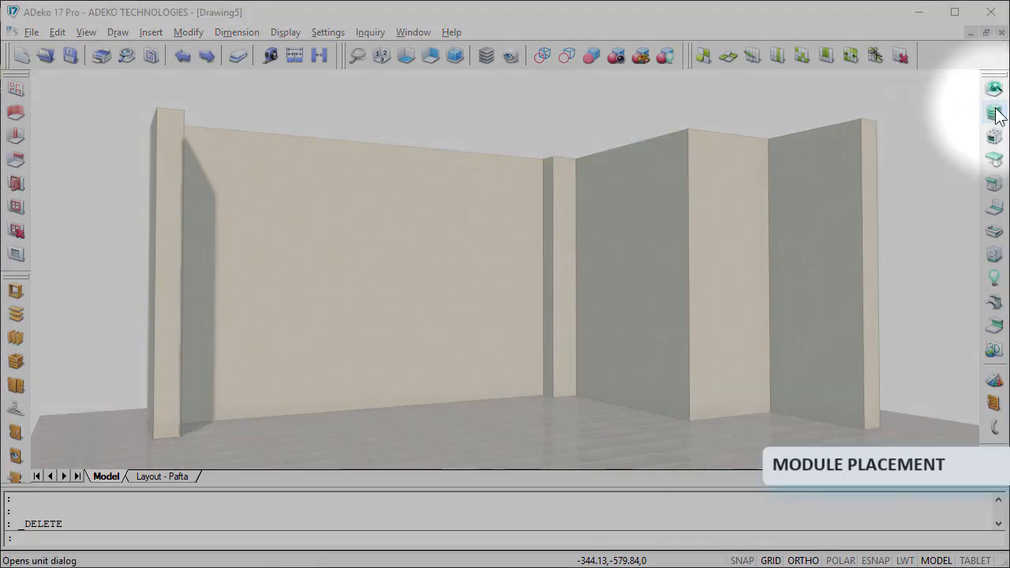
# Insert an A2K 60 double door base unit against the long wall in its left corner
pyautogui.click(994, 112)
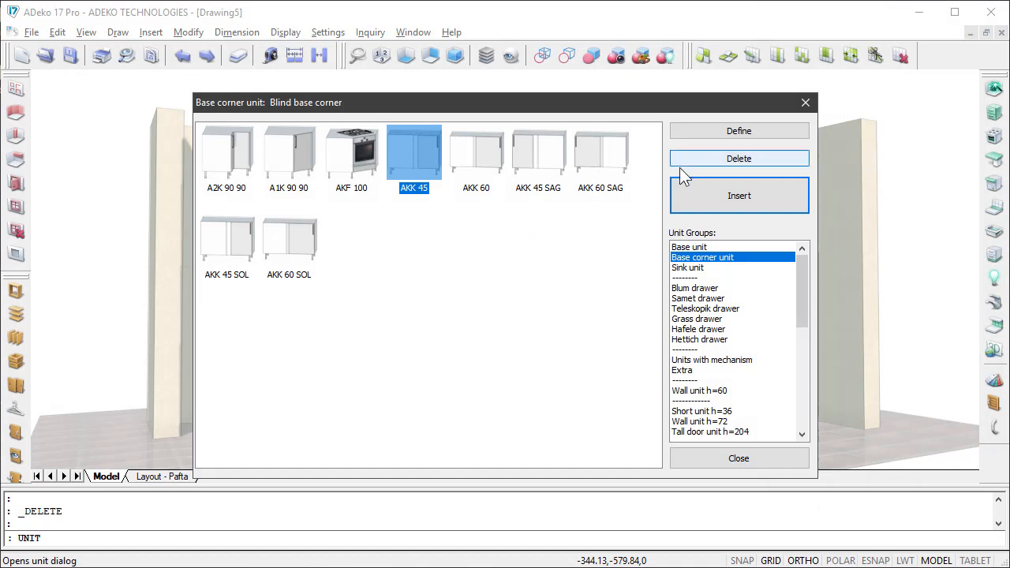
pyautogui.click(687, 247)
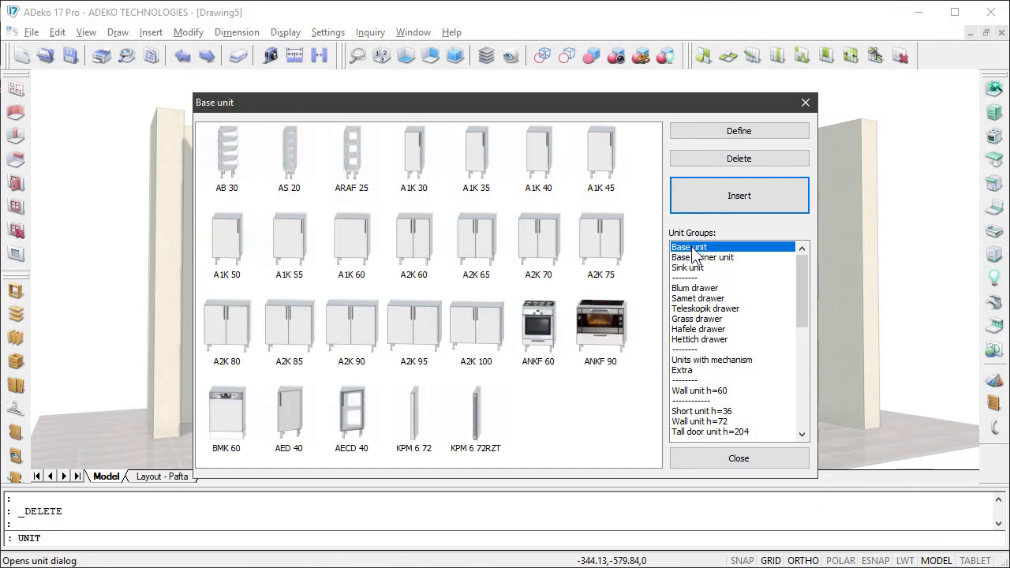
pyautogui.doubleClick(418, 241)
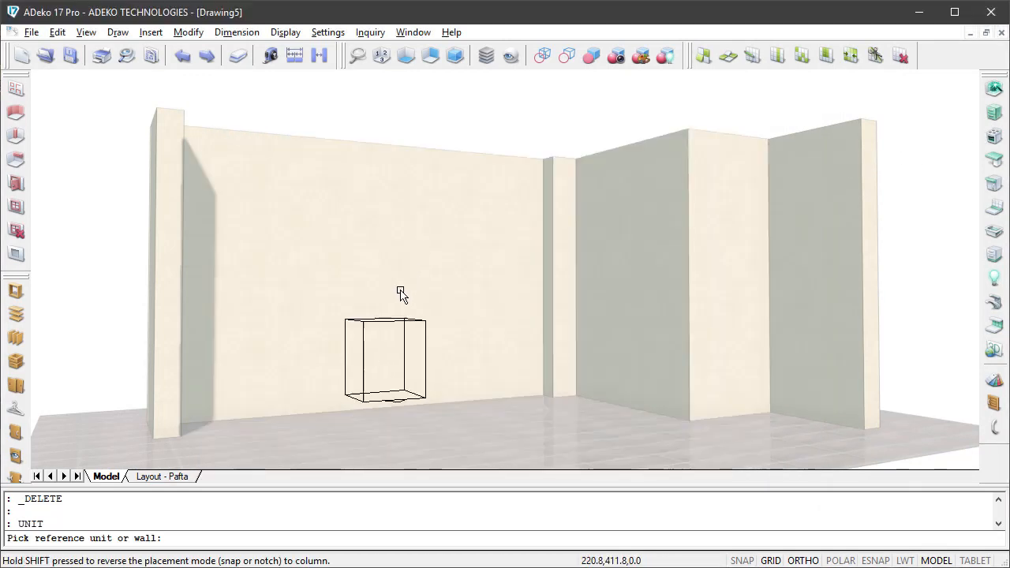
pyautogui.click(184, 348)
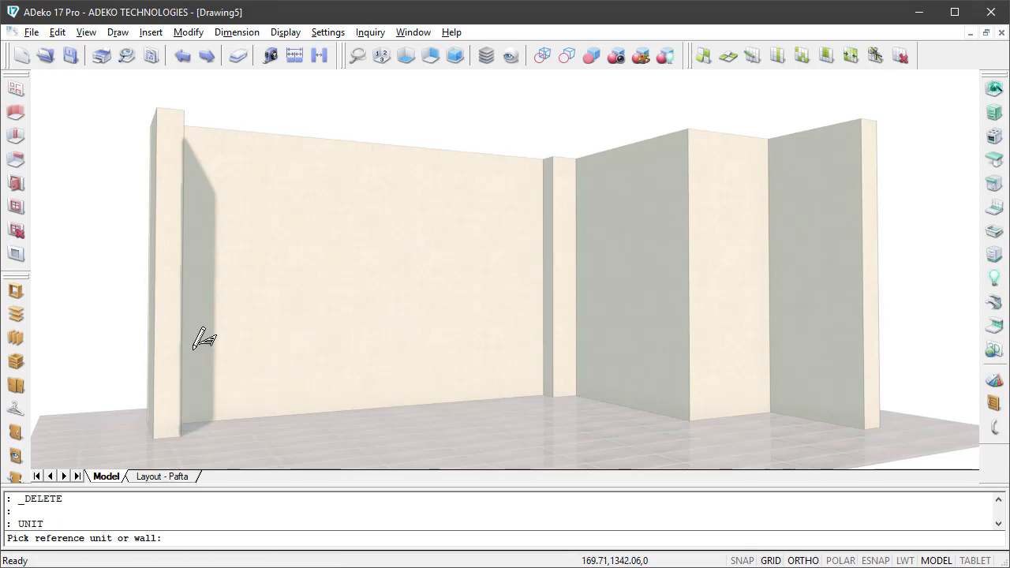
# Copy the A2K 60 base unit and place the copy directly to its right along the long wall
pyautogui.rightClick(228, 367)
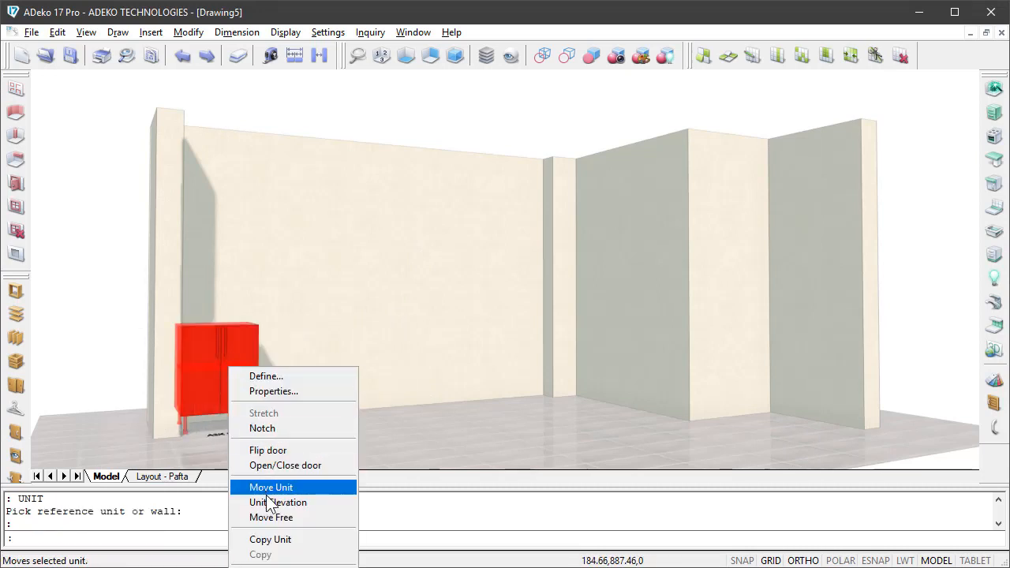
pyautogui.click(269, 538)
pyautogui.click(241, 390)
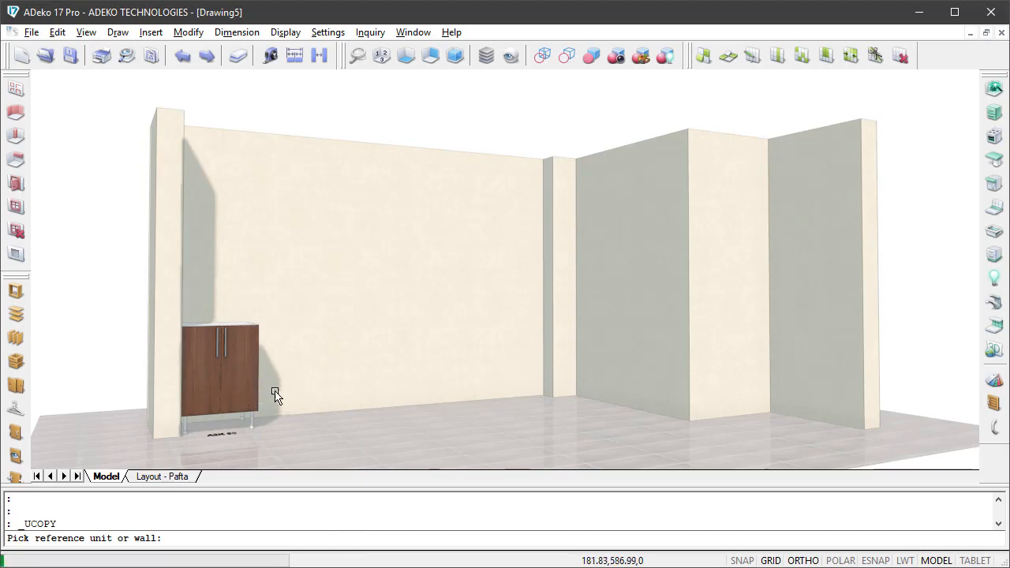
# Copy the second base unit to its right along the long wall and delete this third unit
pyautogui.rightClick(285, 391)
pyautogui.click(326, 563)
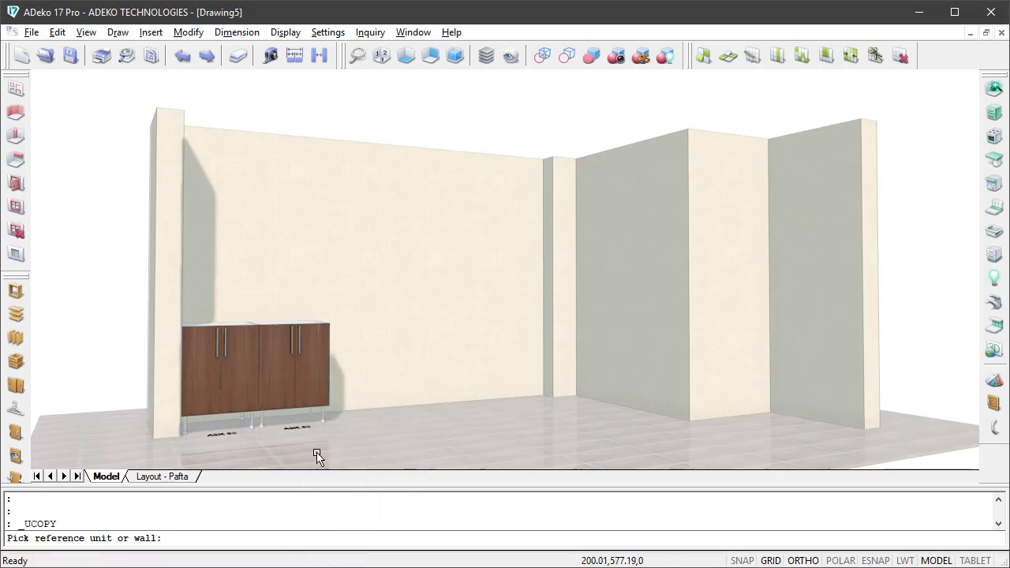
pyautogui.click(371, 388)
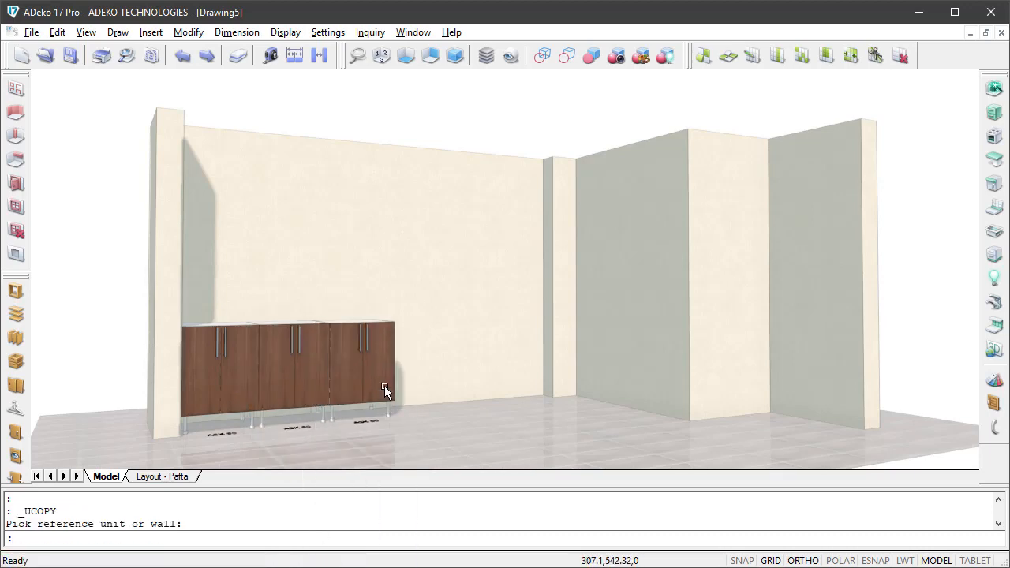
pyautogui.click(375, 357)
pyautogui.press('Delete')
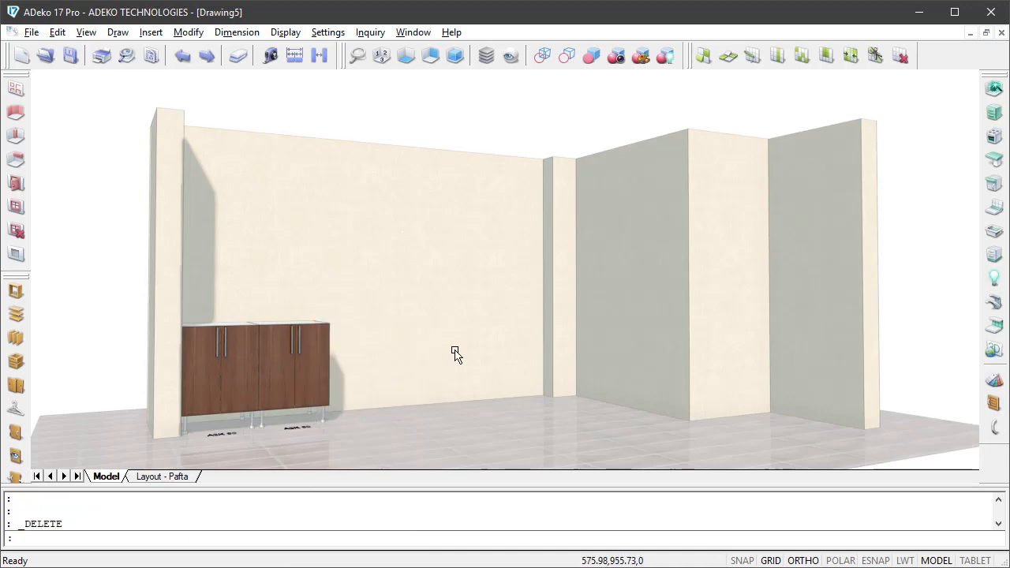
# Insert an AKK 45 blind base corner unit at the column corner, toggling its left/right orientation before placing it
pyautogui.click(994, 112)
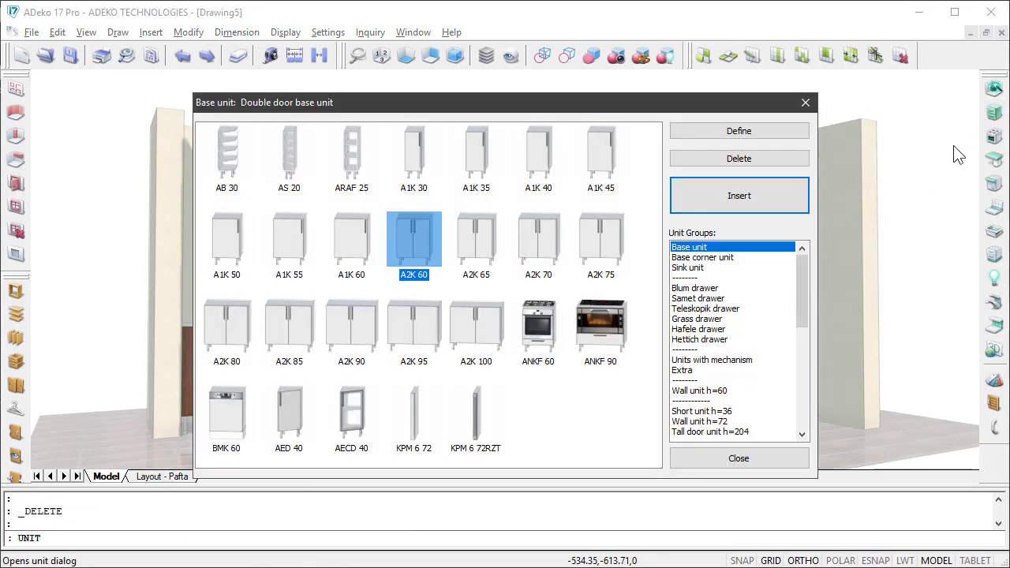
pyautogui.click(696, 258)
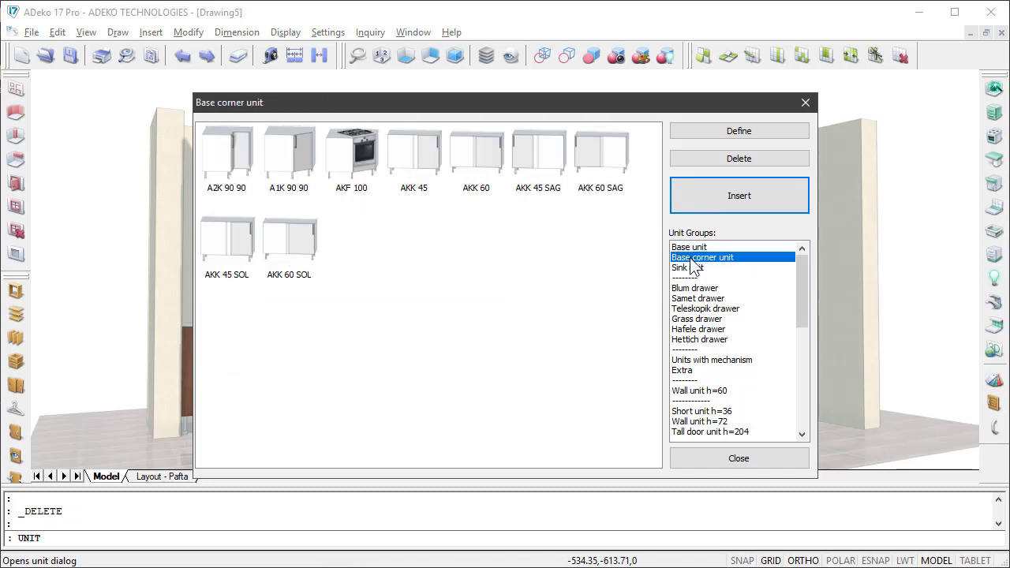
pyautogui.doubleClick(413, 166)
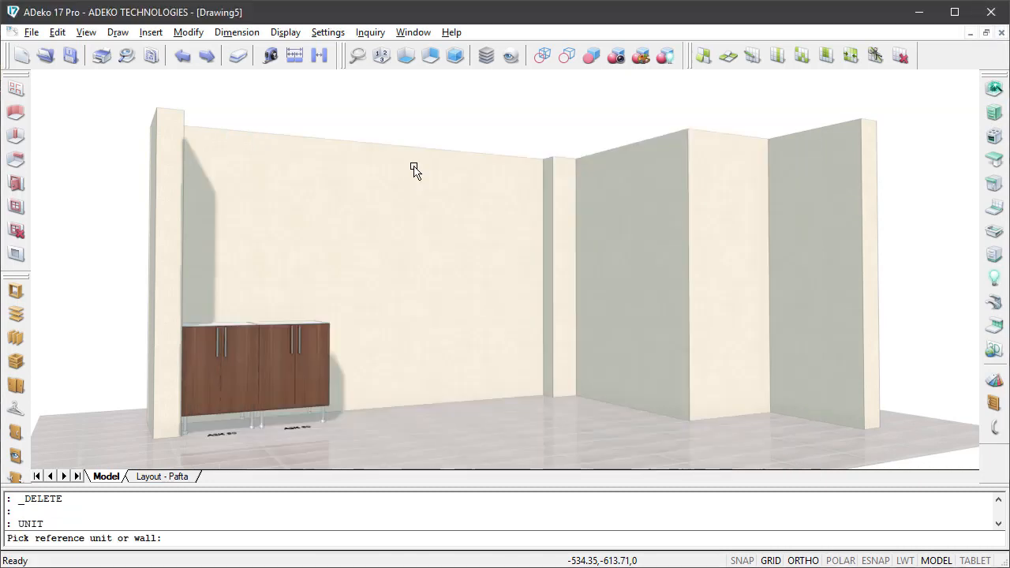
pyautogui.press('space')
pyautogui.press('space')
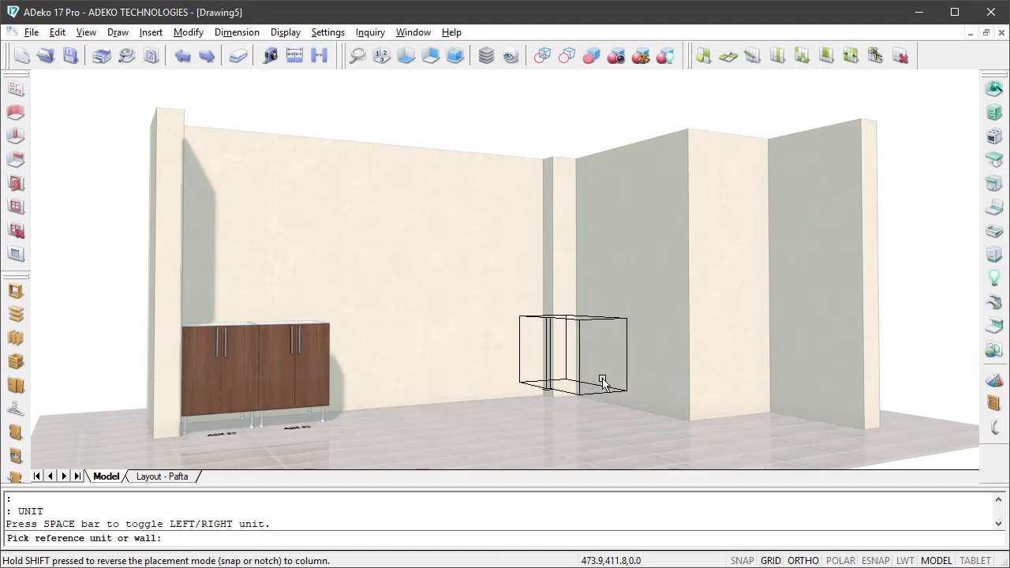
pyautogui.click(602, 382)
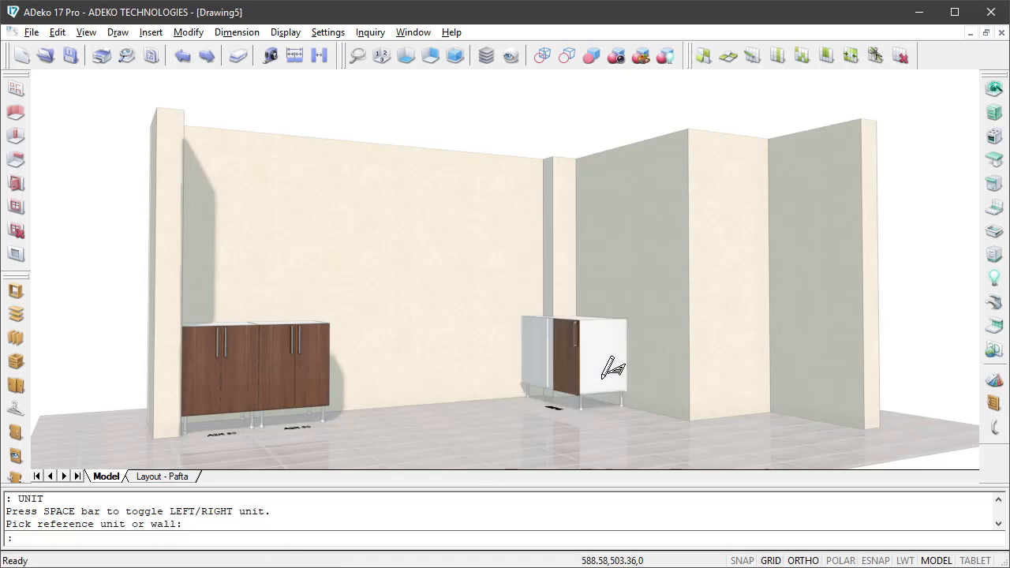
pyautogui.scroll(3, 587, 308)
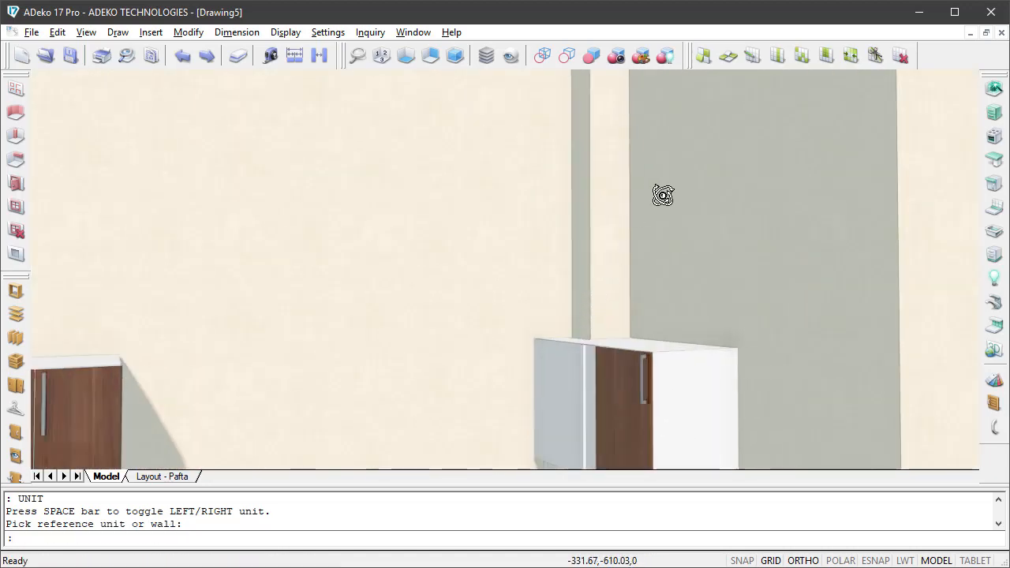
# Try the middle, right and left notch options for the AKK 45 corner unit, leaving its notch settings without applying them
pyautogui.moveTo(663, 195); pyautogui.dragTo(434, 399, button='middle')
pyautogui.scroll(-2, 436, 399)
pyautogui.moveTo(489, 285); pyautogui.dragTo(655, 370, button='middle')
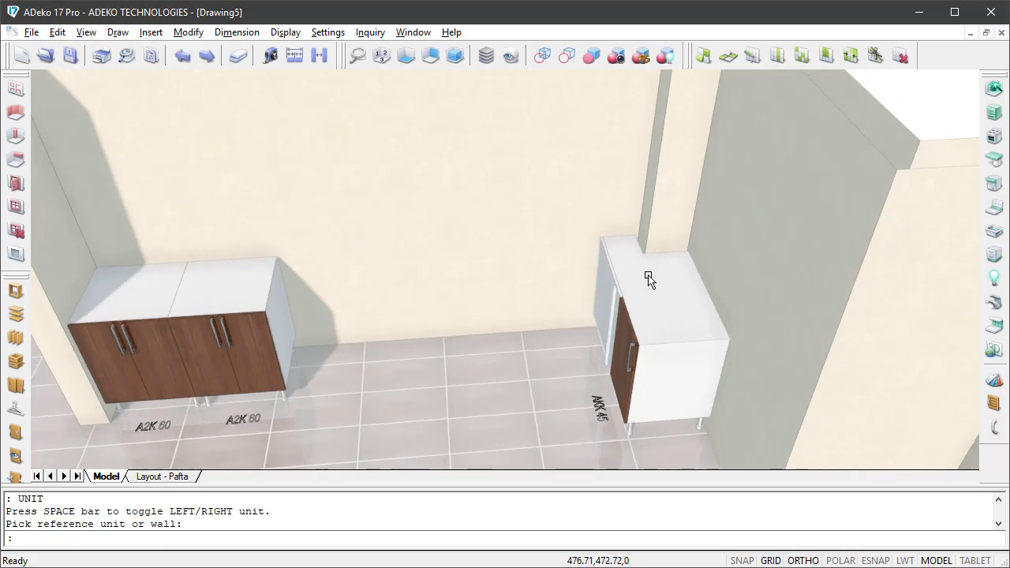
pyautogui.rightClick(650, 280)
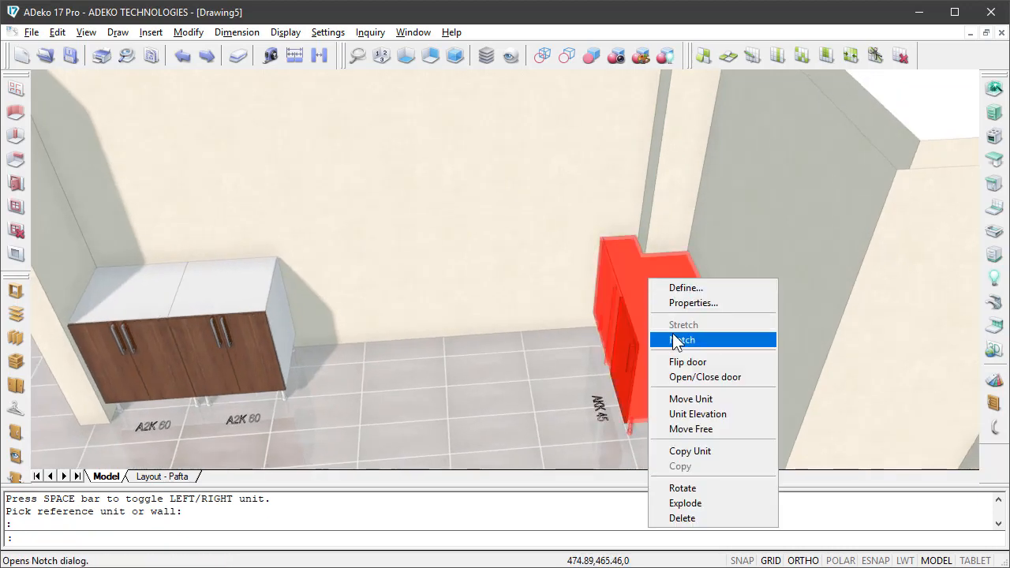
pyautogui.click(672, 338)
pyautogui.moveTo(478, 159); pyautogui.dragTo(228, 160)
pyautogui.click(165, 177)
pyautogui.click(256, 198)
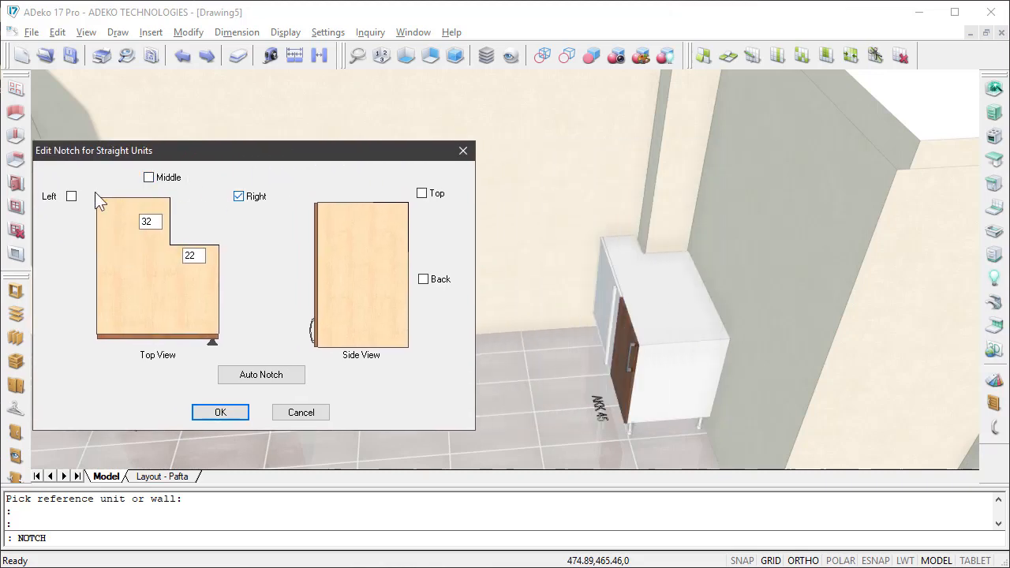
pyautogui.click(71, 197)
pyautogui.click(284, 412)
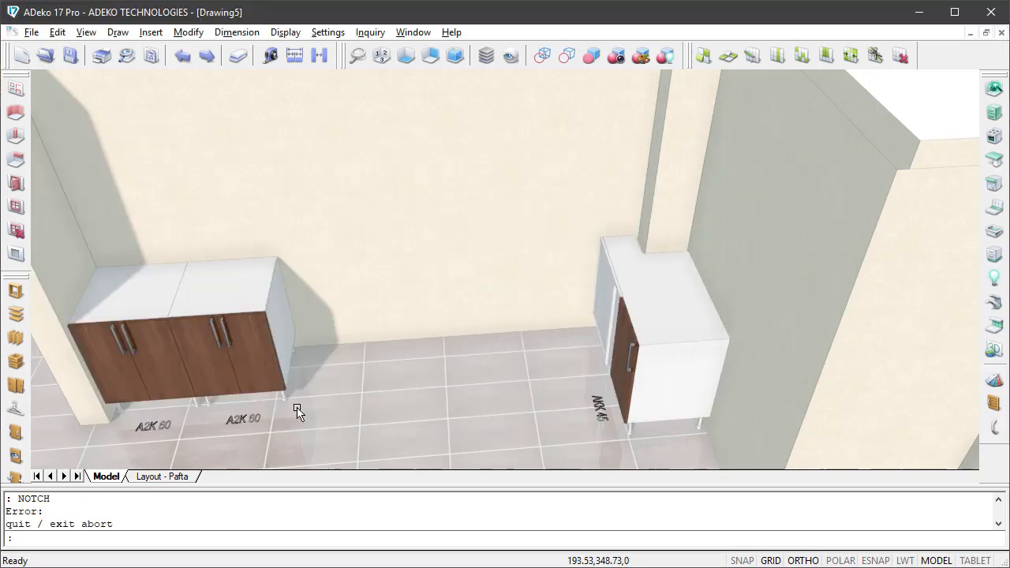
# Move the second A2K 60 unit against the AKK 45 corner unit and shift it 80 back along the long wall
pyautogui.click(244, 318)
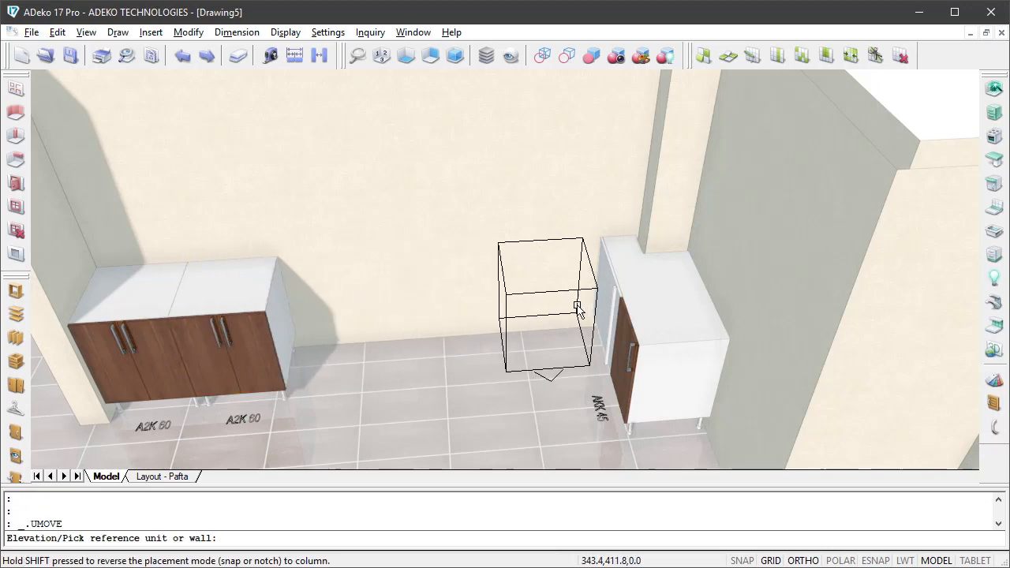
pyautogui.click(603, 306)
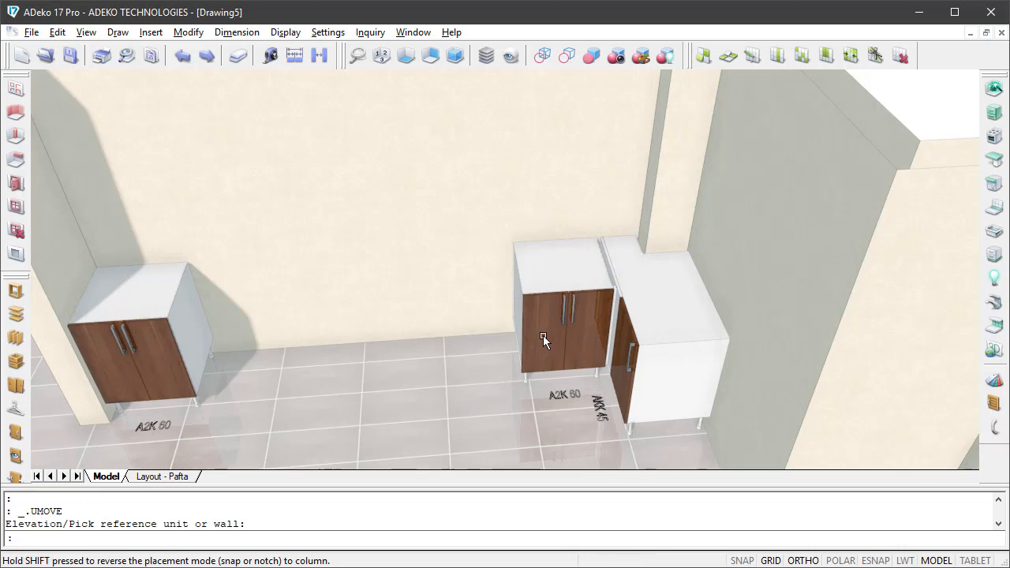
pyautogui.click(550, 311)
pyautogui.rightClick(550, 309)
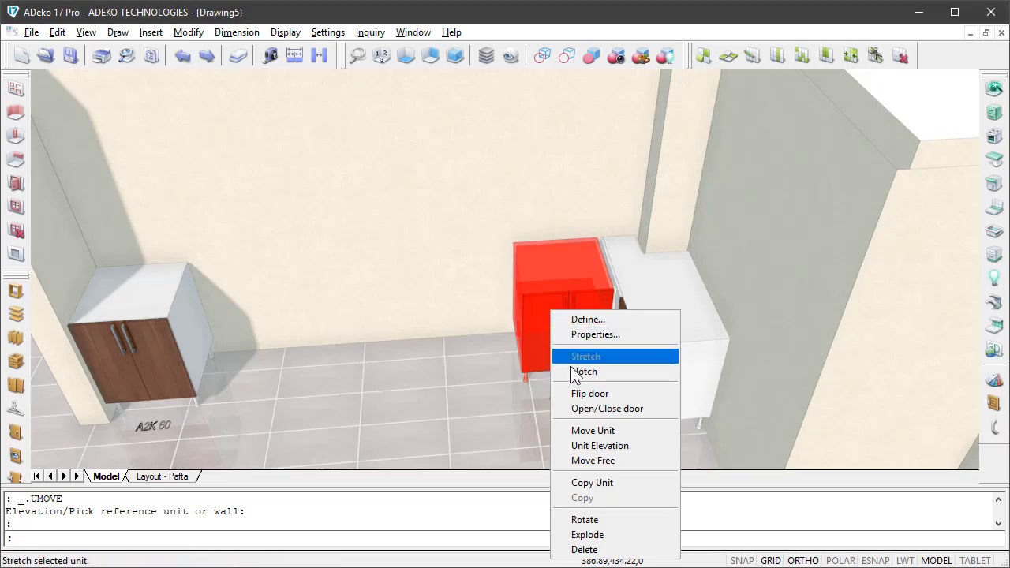
pyautogui.click(593, 458)
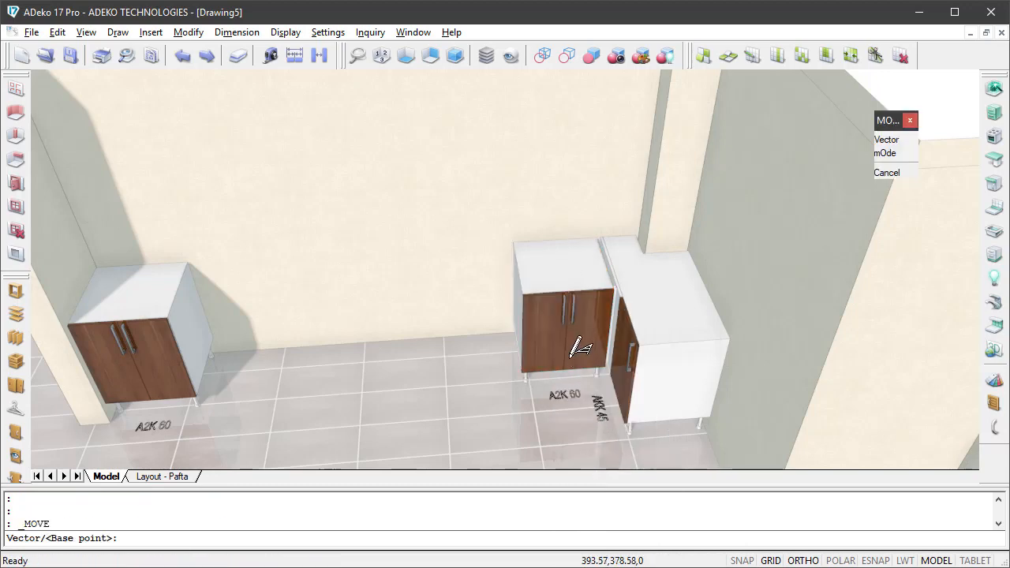
pyautogui.click(578, 320)
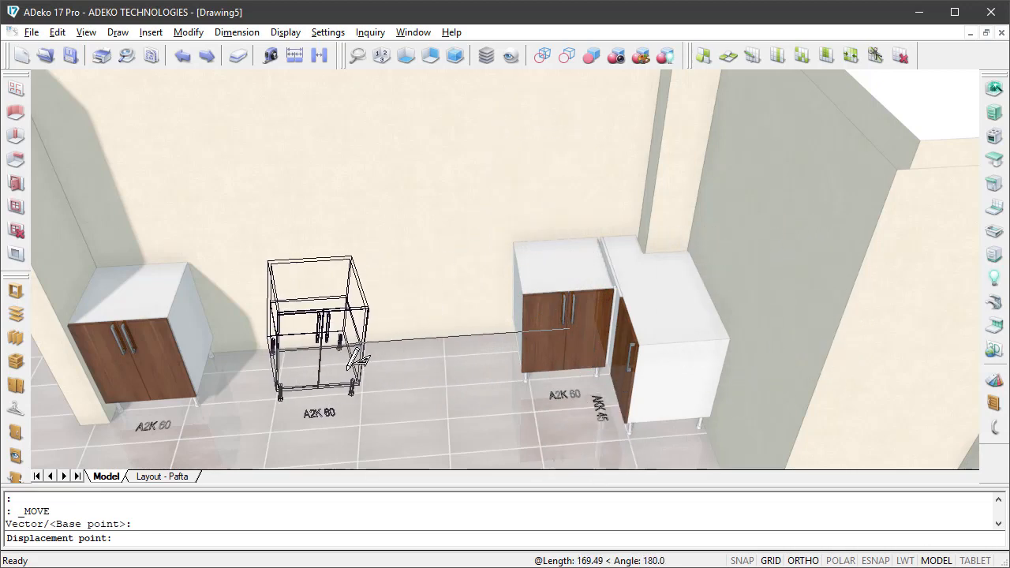
pyautogui.write('80')
pyautogui.press('Return')
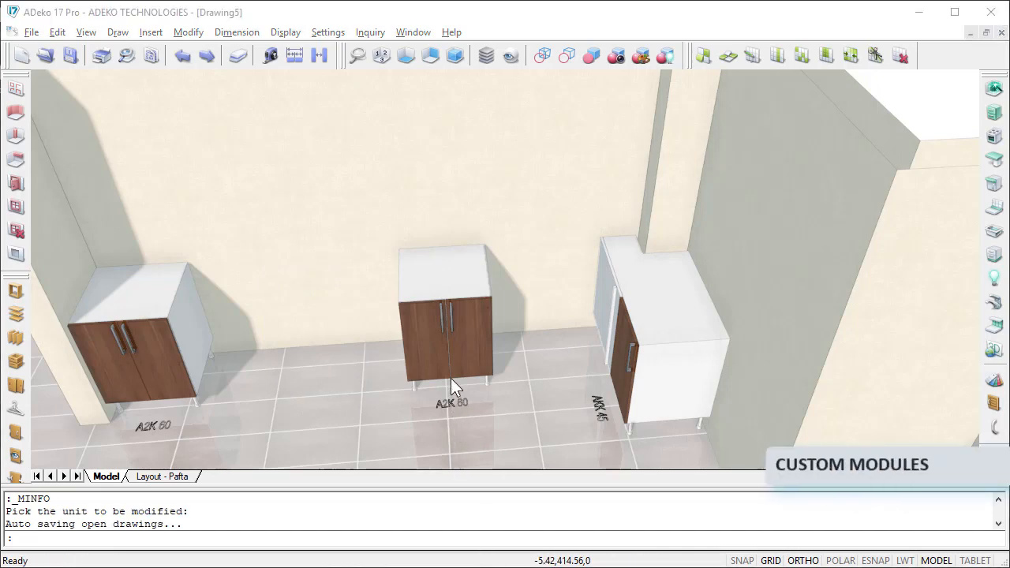
# Set the shifted double door base unit's width to 80 and its code to A2K 80
pyautogui.click(446, 341)
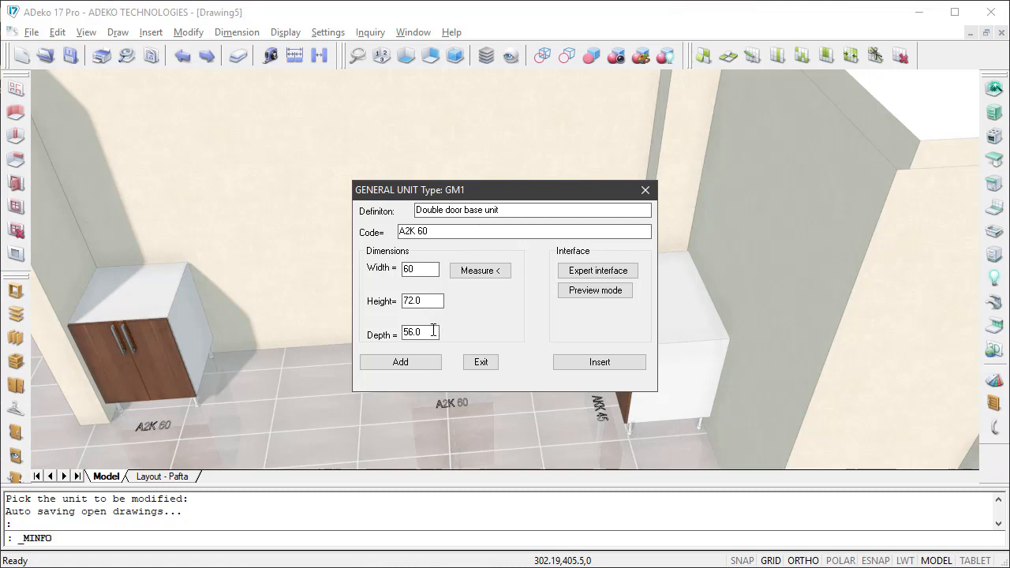
pyautogui.doubleClick(438, 235)
pyautogui.click(579, 366)
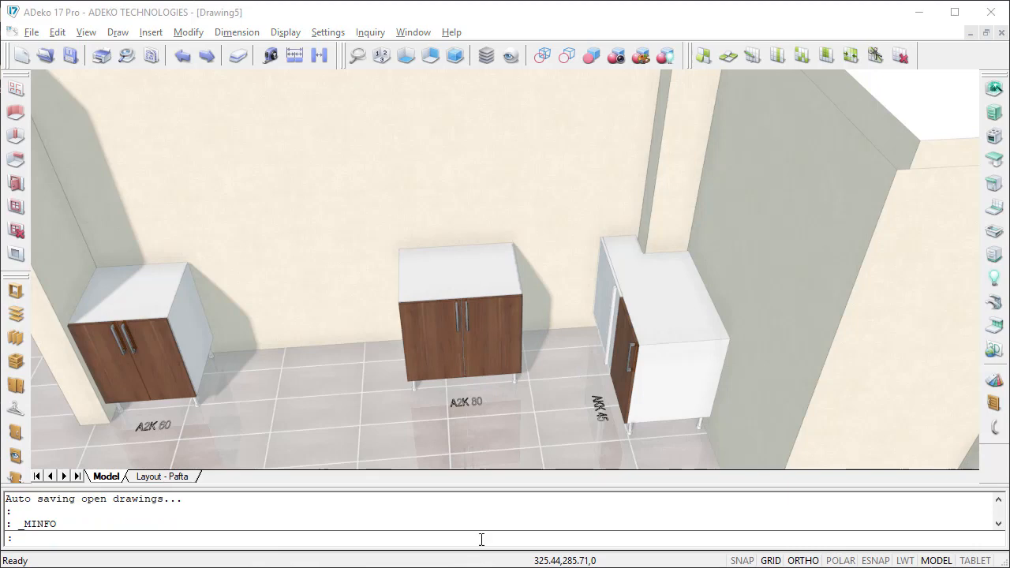
# In the A2K 80 unit's expert settings, set the insertion mode to On the ground and the plinth to None
pyautogui.doubleClick(461, 322)
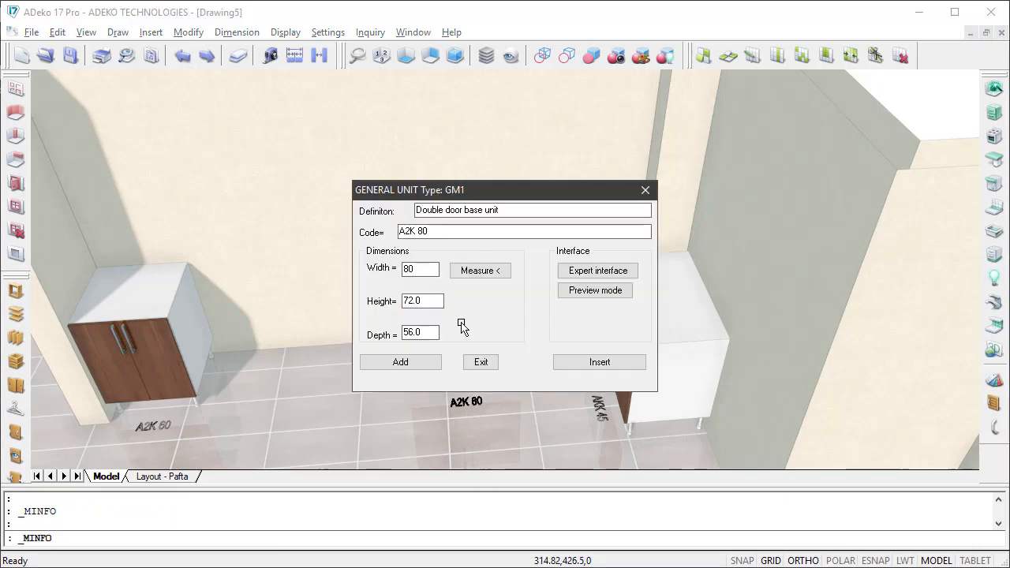
pyautogui.click(600, 270)
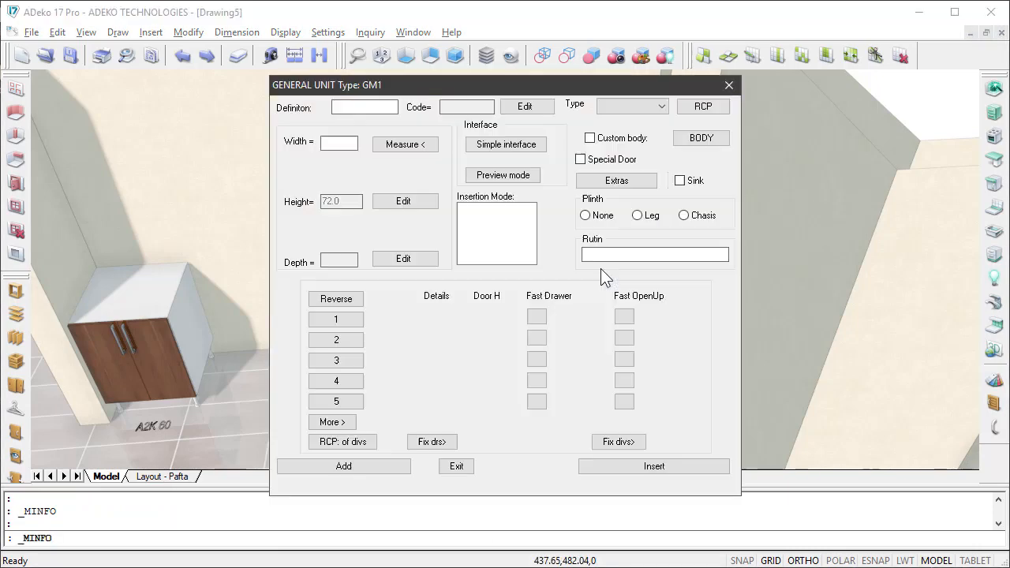
pyautogui.click(352, 425)
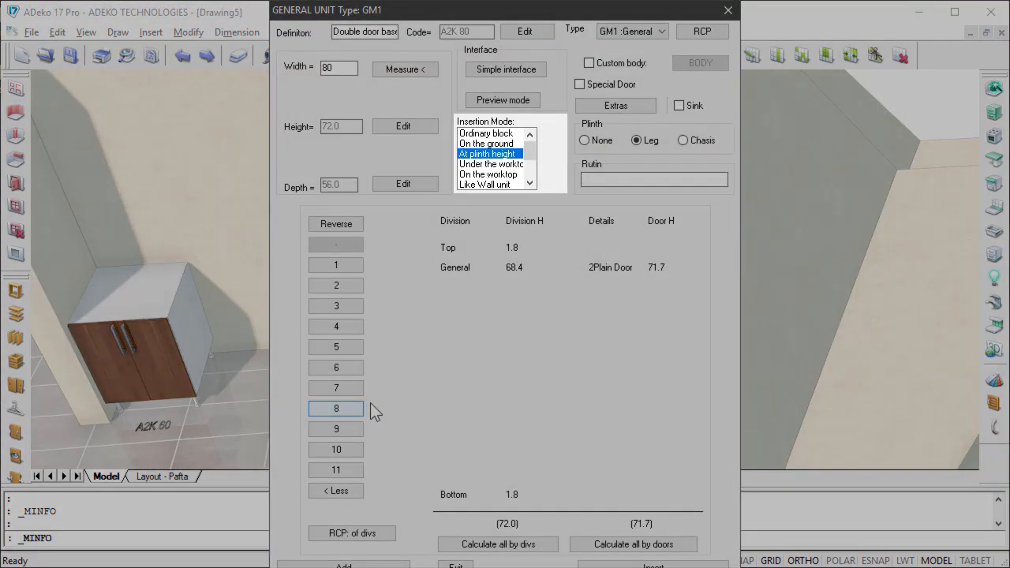
pyautogui.click(497, 144)
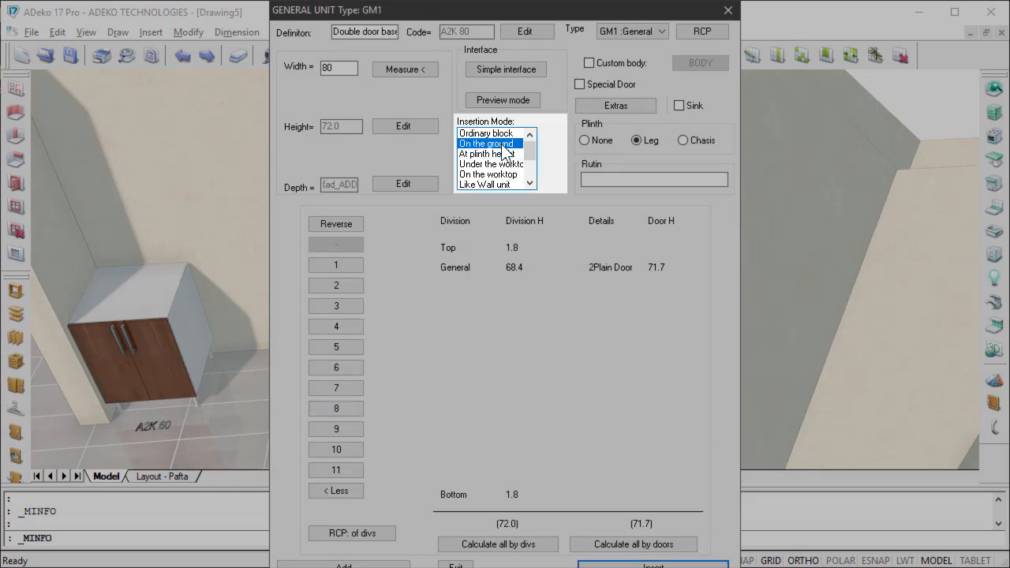
pyautogui.click(585, 141)
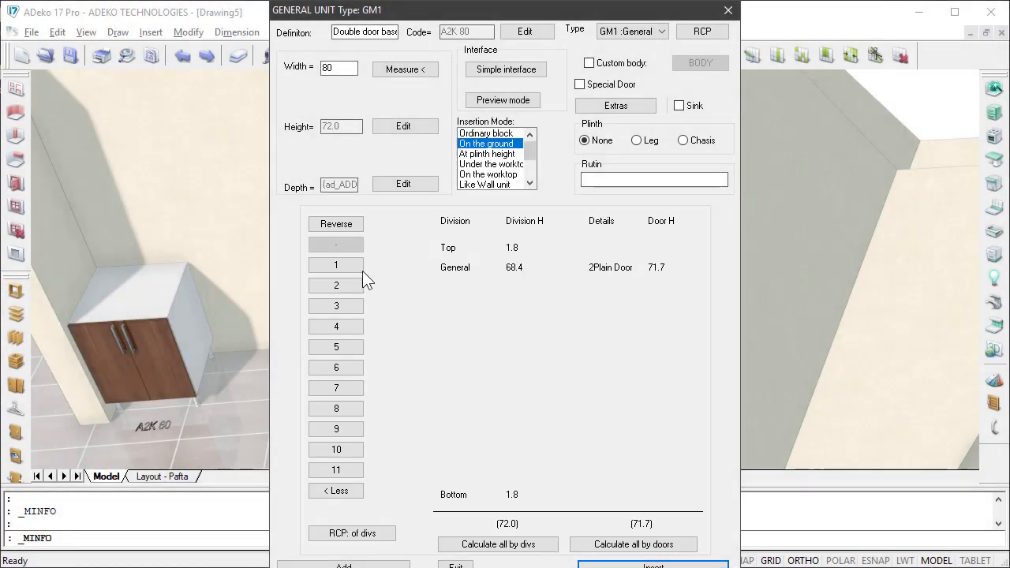
# Clear the shelf formula in the A2K 80 unit's first division, give it three shelves and one divider, and update the unit
pyautogui.click(361, 268)
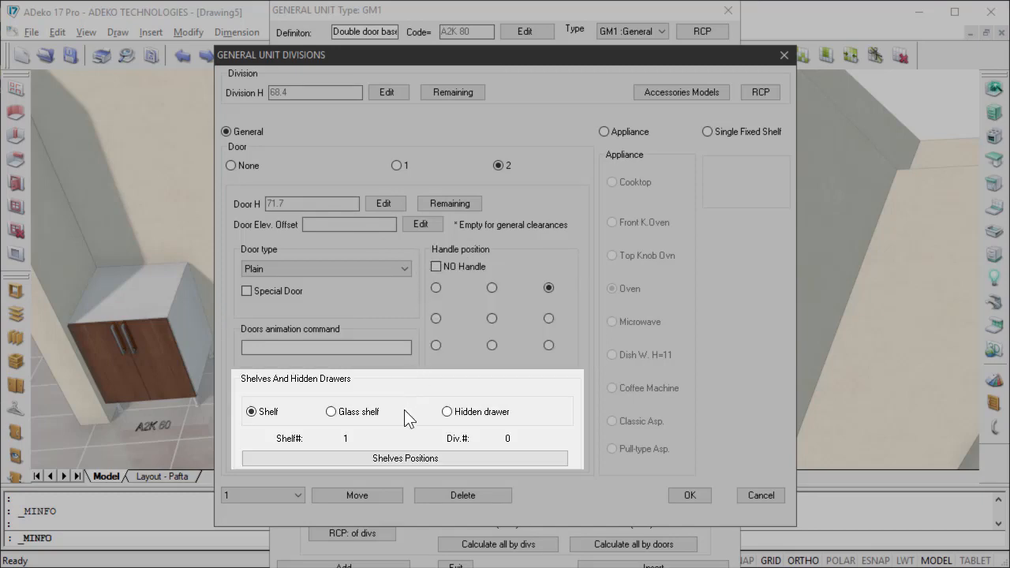
pyautogui.click(397, 459)
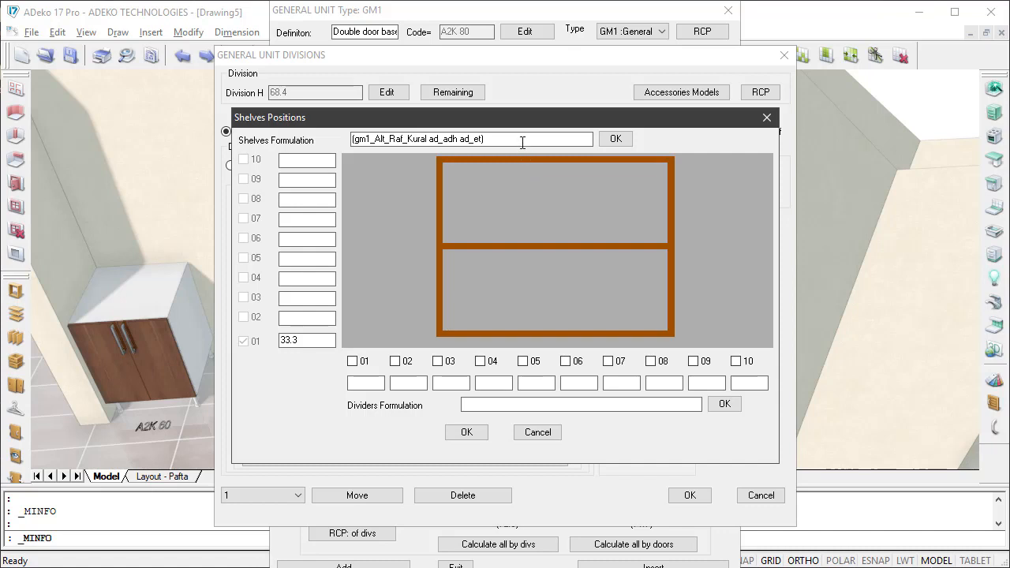
pyautogui.moveTo(522, 143); pyautogui.dragTo(351, 139)
pyautogui.press('BackSpace')
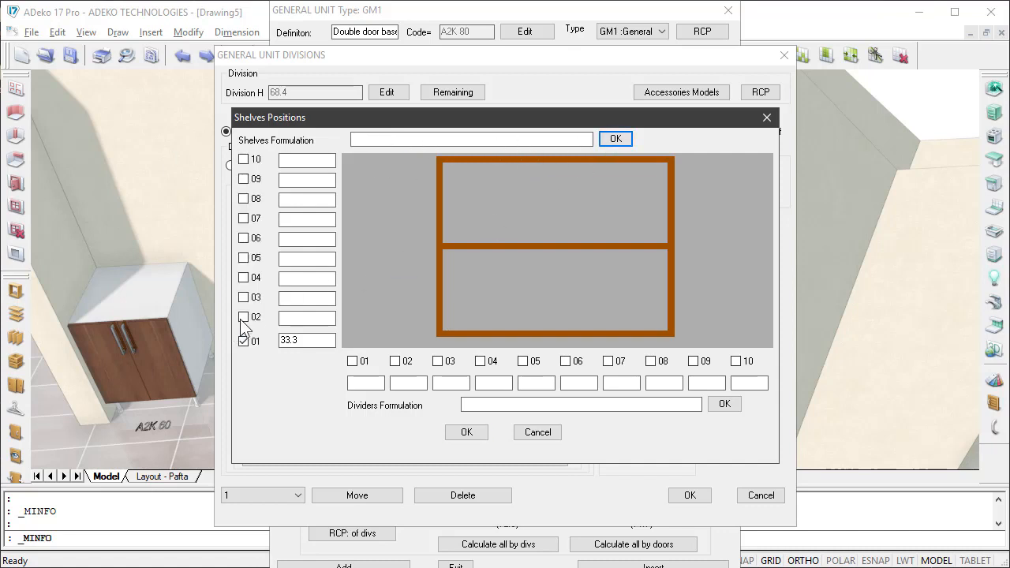
pyautogui.click(243, 317)
pyautogui.click(243, 297)
pyautogui.click(352, 361)
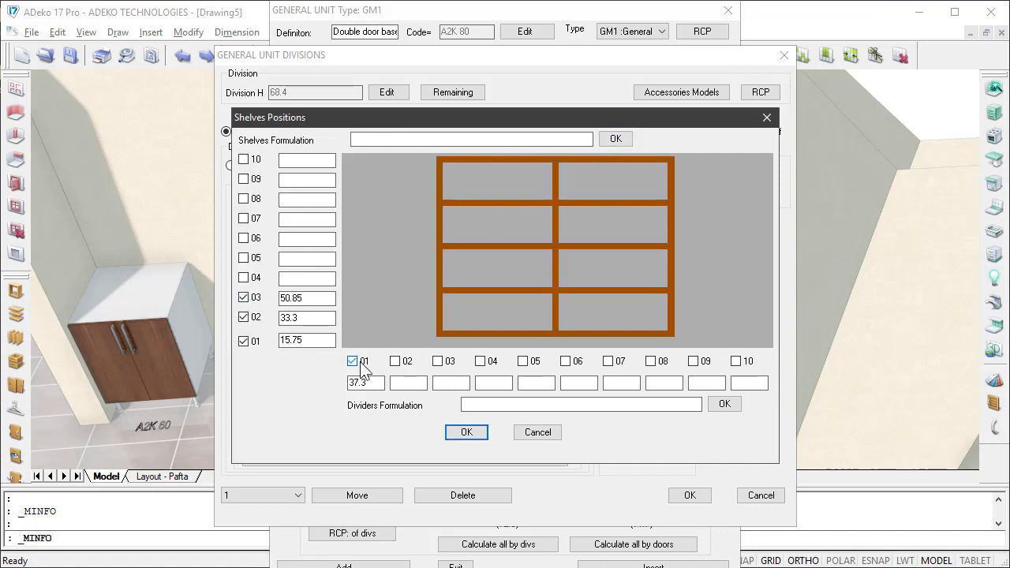
pyautogui.click(464, 432)
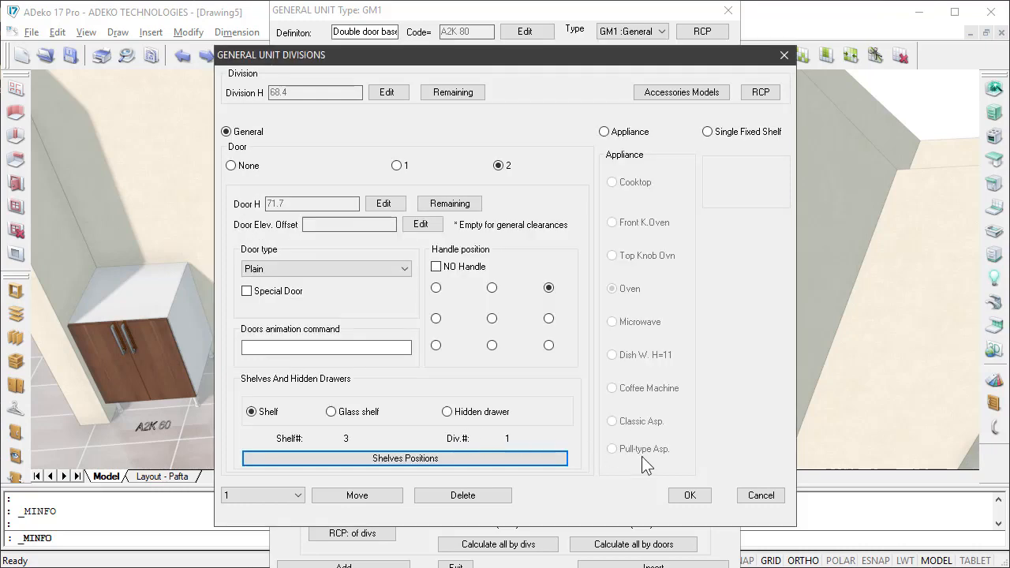
pyautogui.click(697, 492)
pyautogui.click(614, 564)
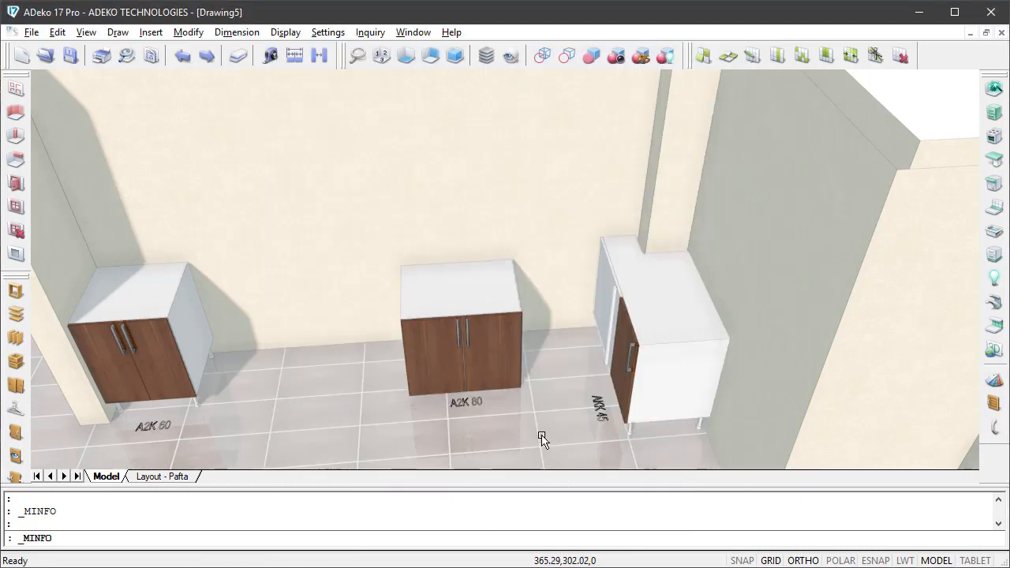
# Change the first division of the A2K 60 unit to a single plain door and update the unit
pyautogui.hotkey('ctrl', 'z')
pyautogui.doubleClick(179, 360)
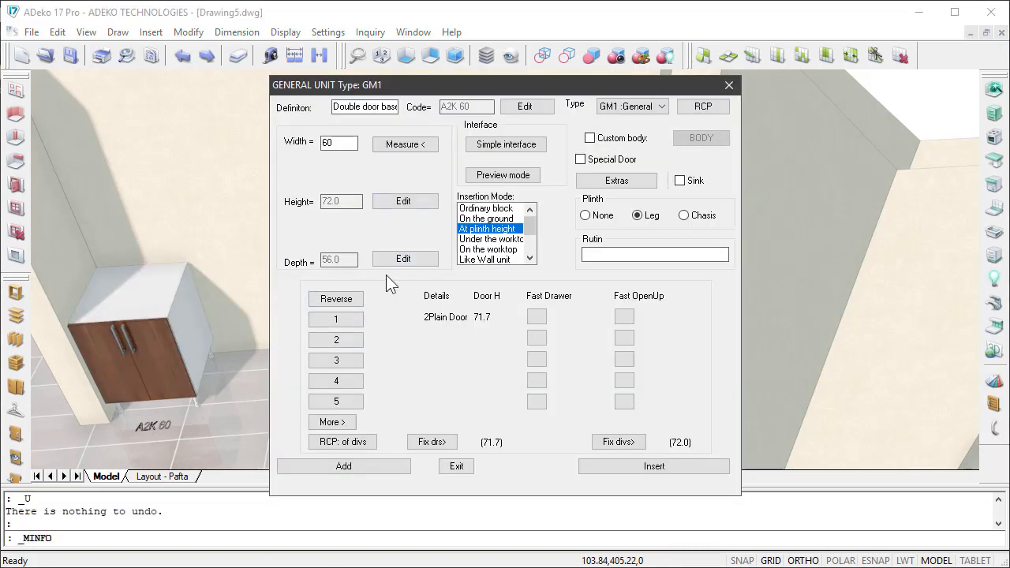
pyautogui.click(338, 319)
pyautogui.click(674, 494)
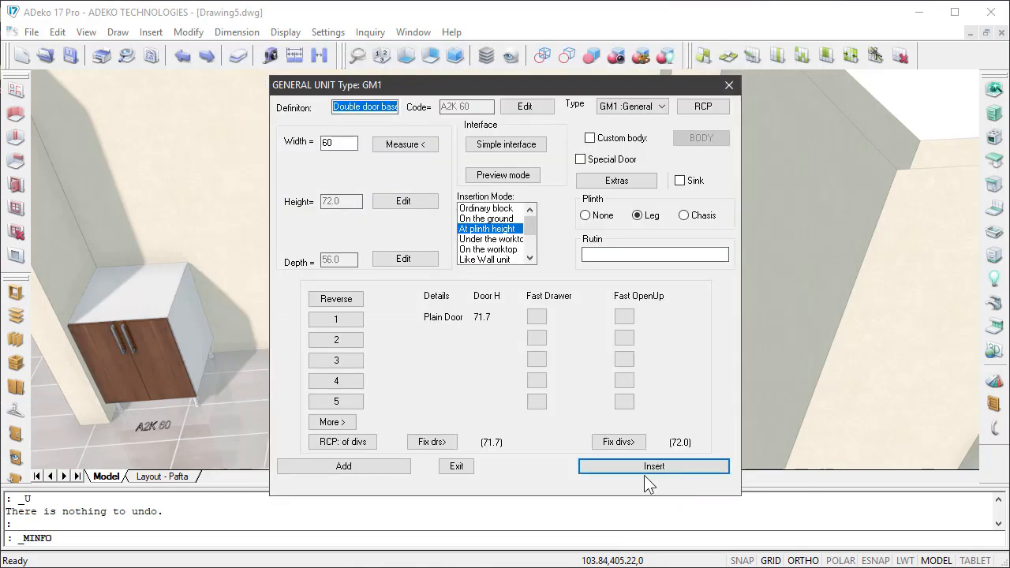
pyautogui.click(643, 473)
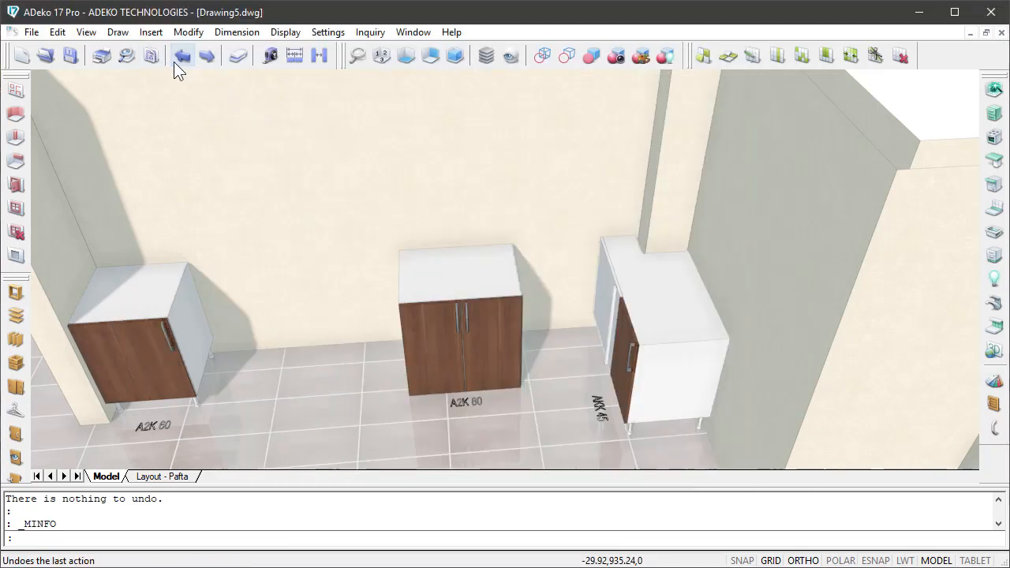
# Show the quick dimensions between the units and walls to check the gaps, and hide them again
pyautogui.click(320, 56)
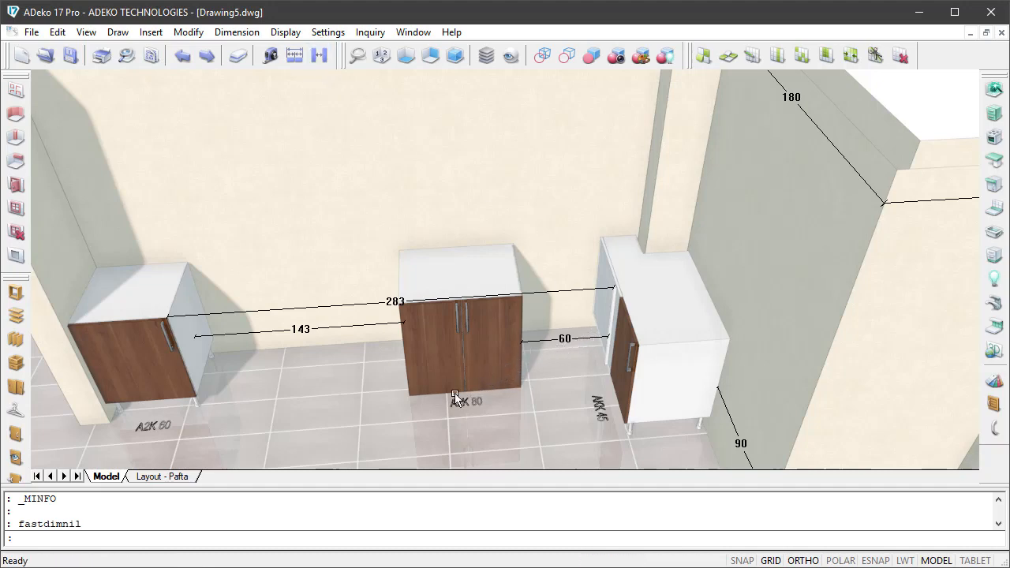
pyautogui.scroll(-5, 414, 407)
pyautogui.click(318, 54)
pyautogui.press('Escape')
# Insert an S15 MKNZ unit and an ANKF 60 oven unit in a row to the right of the A2K 60 unit
pyautogui.click(993, 114)
pyautogui.click(238, 382)
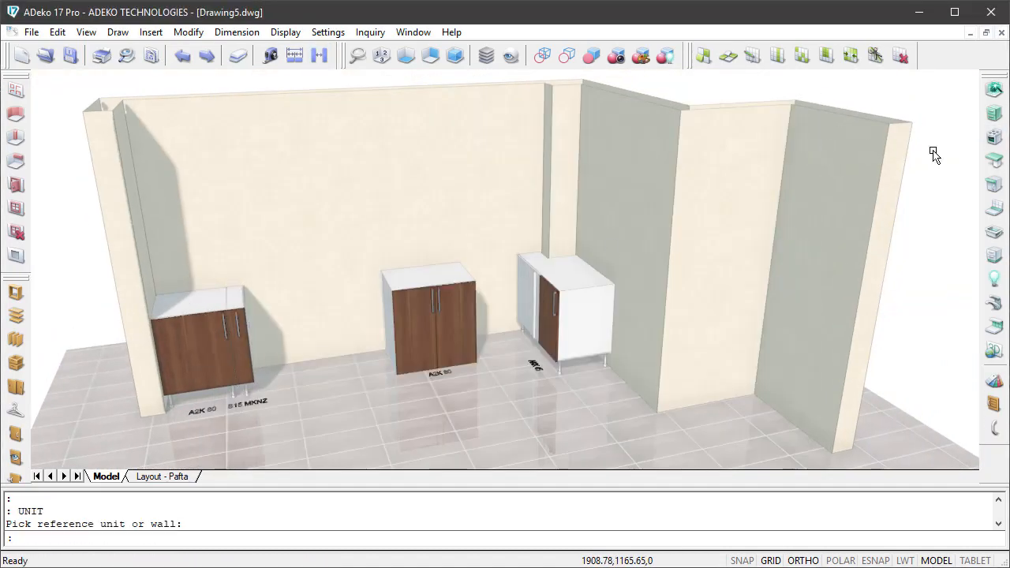
pyautogui.click(994, 114)
pyautogui.click(242, 387)
# Insert an EL TEK 3C 70 three-drawer unit directly to the right of the oven unit
pyautogui.click(994, 113)
pyautogui.click(737, 287)
pyautogui.click(475, 325)
pyautogui.click(740, 195)
# Replace the A2K 80 unit with an E2K 80 sink unit placed directly to the right of the drawer unit
pyautogui.click(417, 352)
pyautogui.press('Delete')
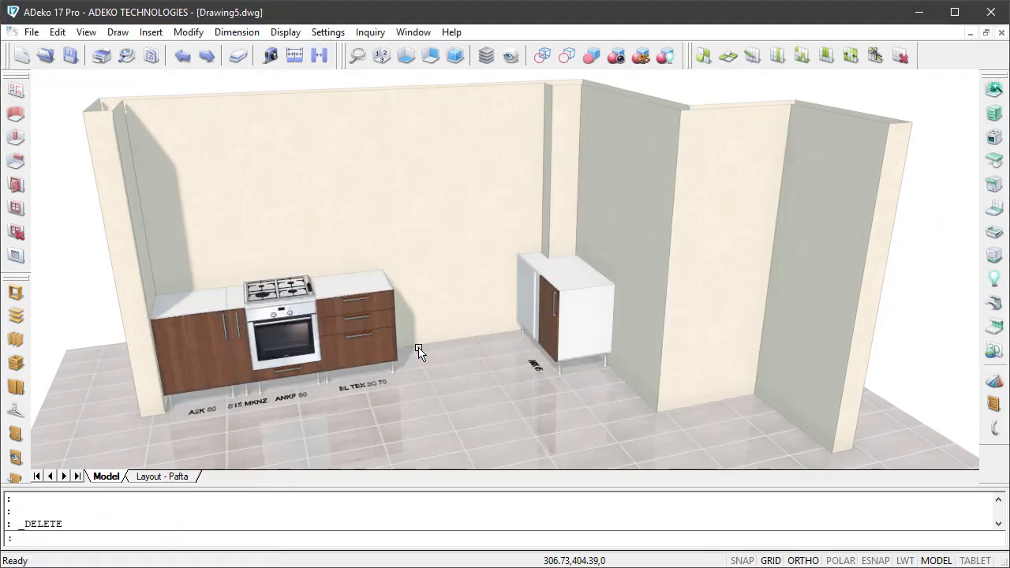
pyautogui.click(994, 113)
pyautogui.click(391, 339)
# Insert a PSKC piston mechanism glass door wall unit from the h=72 group above the leftmost base units
pyautogui.click(994, 113)
pyautogui.click(702, 421)
pyautogui.scroll(-10, 360, 371)
pyautogui.click(360, 372)
pyautogui.scroll(3, 361, 371)
pyautogui.click(373, 338)
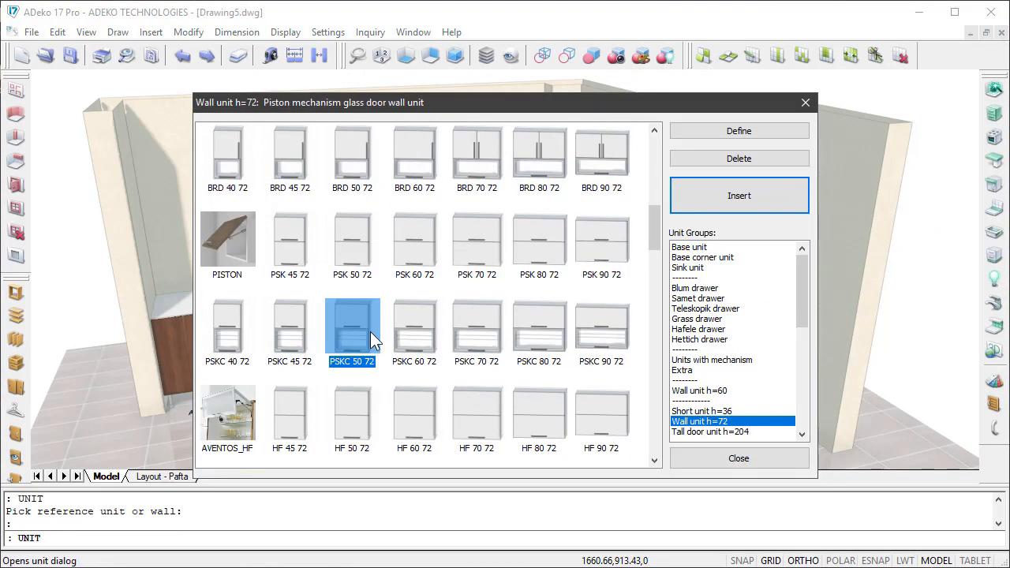
pyautogui.click(740, 195)
# Copy the wall unit along the long wall to above the drawer unit, applying a displacement of 5
pyautogui.rightClick(187, 214)
pyautogui.click(236, 316)
pyautogui.click(344, 211)
pyautogui.click(347, 212)
# Insert an appliance on the long wall between the two wall units, above the oven
pyautogui.click(994, 137)
pyautogui.click(684, 345)
pyautogui.click(737, 412)
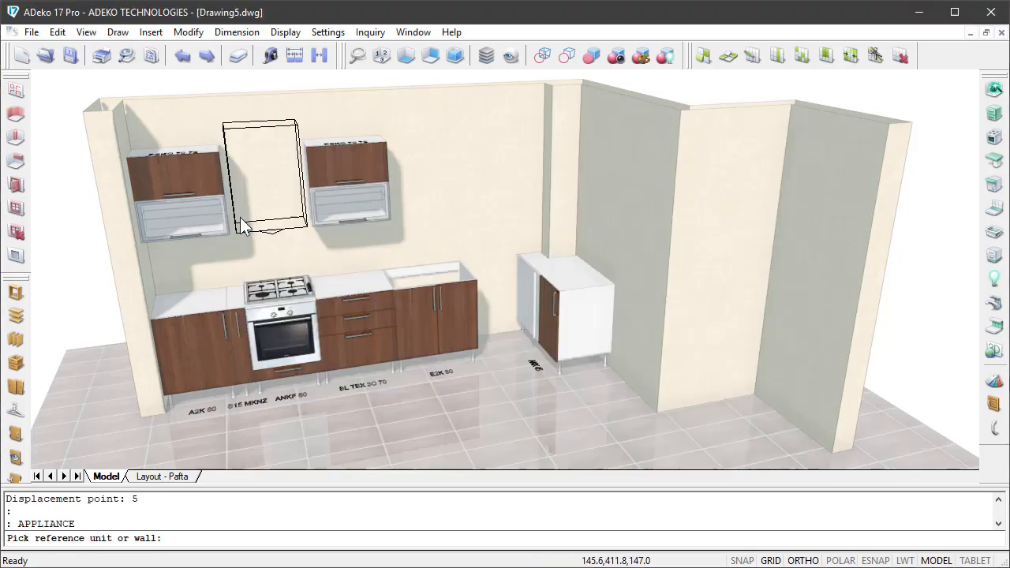
pyautogui.click(234, 226)
# Insert another wall unit from the h=72 group at the corner beside the column
pyautogui.click(994, 114)
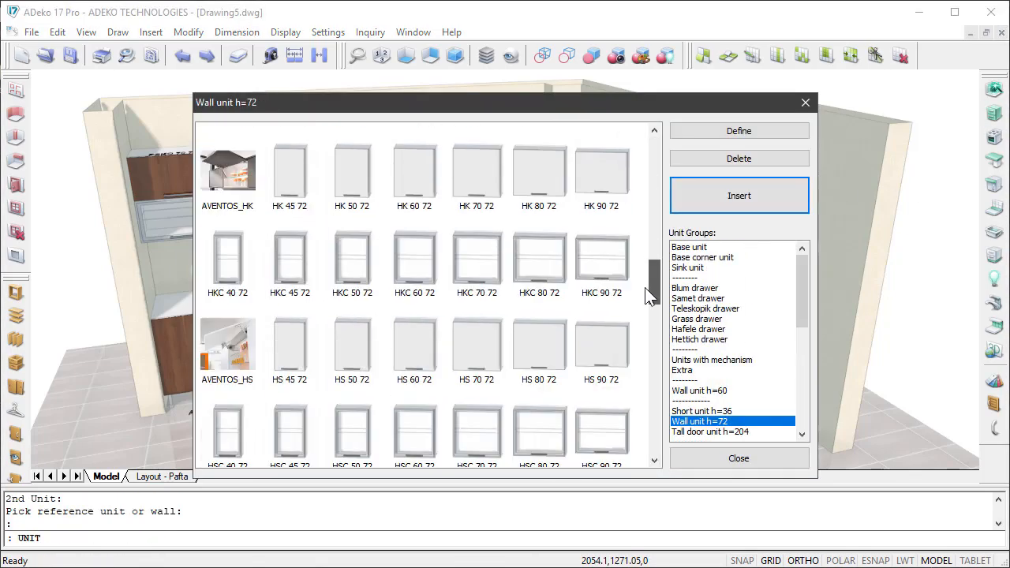
pyautogui.click(737, 196)
pyautogui.click(598, 240)
pyautogui.doubleClick(318, 246)
pyautogui.click(687, 487)
# Replace the AKK 45 unit at the column corner with another base corner unit
pyautogui.click(559, 309)
pyautogui.press('Delete')
pyautogui.click(994, 113)
pyautogui.click(701, 258)
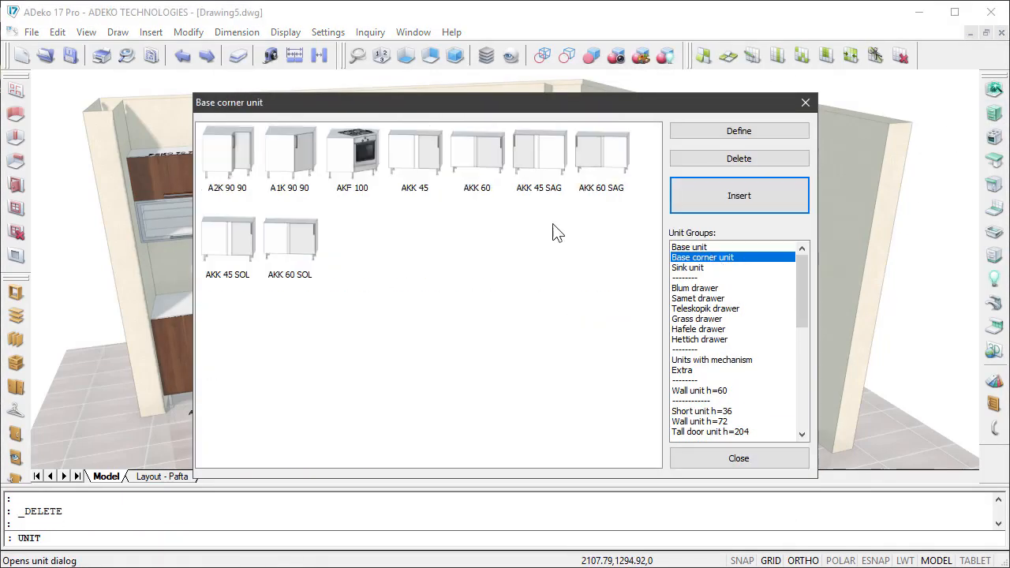
pyautogui.click(740, 195)
pyautogui.click(542, 283)
pyautogui.click(687, 486)
# Insert a further base corner unit against the side wall next to the column corner
pyautogui.click(994, 114)
pyautogui.click(706, 258)
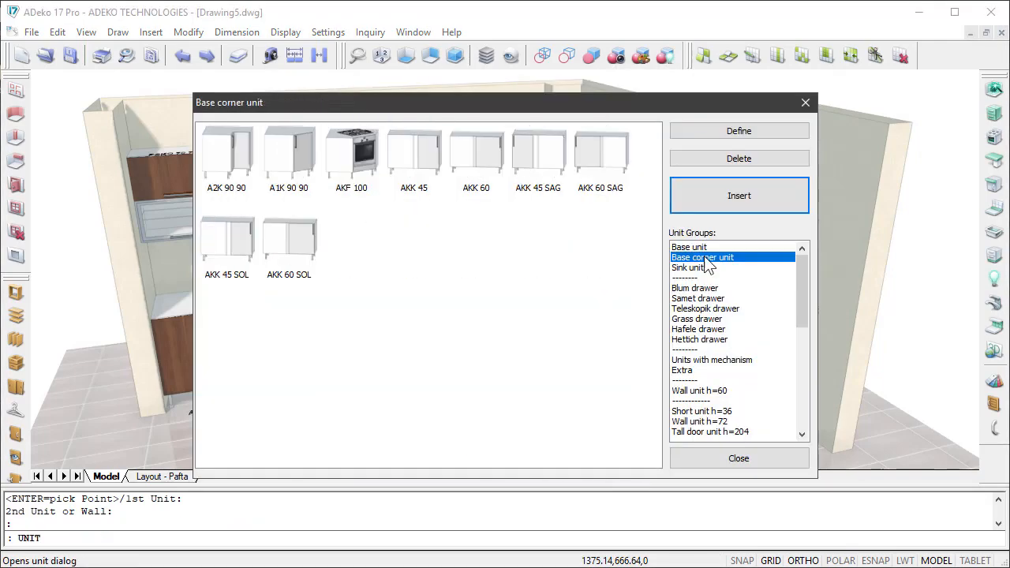
pyautogui.click(739, 194)
pyautogui.click(598, 321)
# Insert a BZD KBN 75 219 fridge cabinet from the tall door units h=204 along the side wall
pyautogui.click(994, 113)
pyautogui.click(710, 431)
pyautogui.click(541, 417)
pyautogui.click(739, 194)
pyautogui.click(592, 349)
# Insert another wall unit from the Wall unit h=72 group beside the fridge cabinet
pyautogui.scroll(5, 591, 157)
pyautogui.click(994, 113)
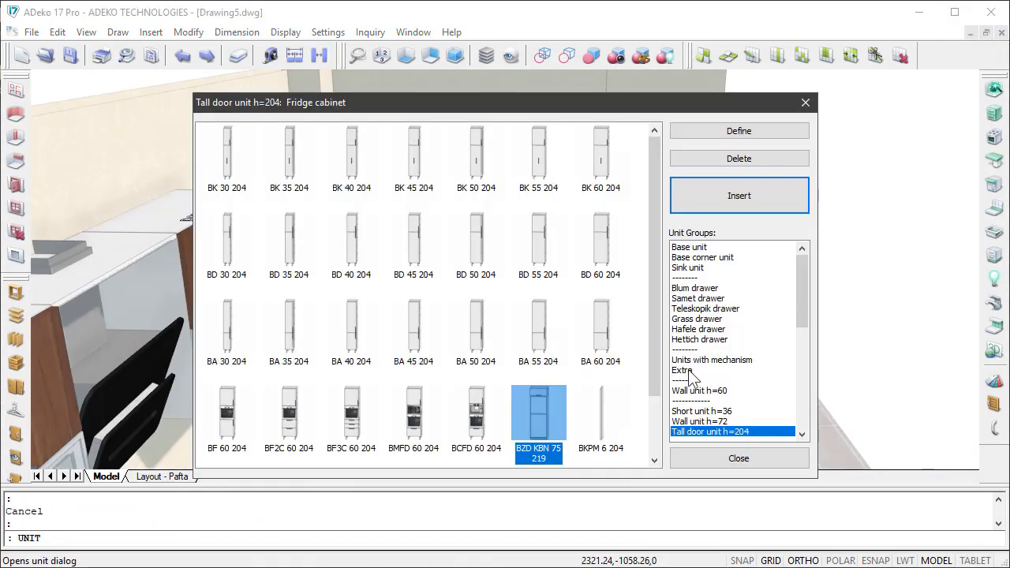
pyautogui.click(700, 421)
pyautogui.click(467, 156)
pyautogui.click(739, 195)
pyautogui.click(450, 228)
pyautogui.moveTo(679, 349); pyautogui.dragTo(604, 303, button='middle')
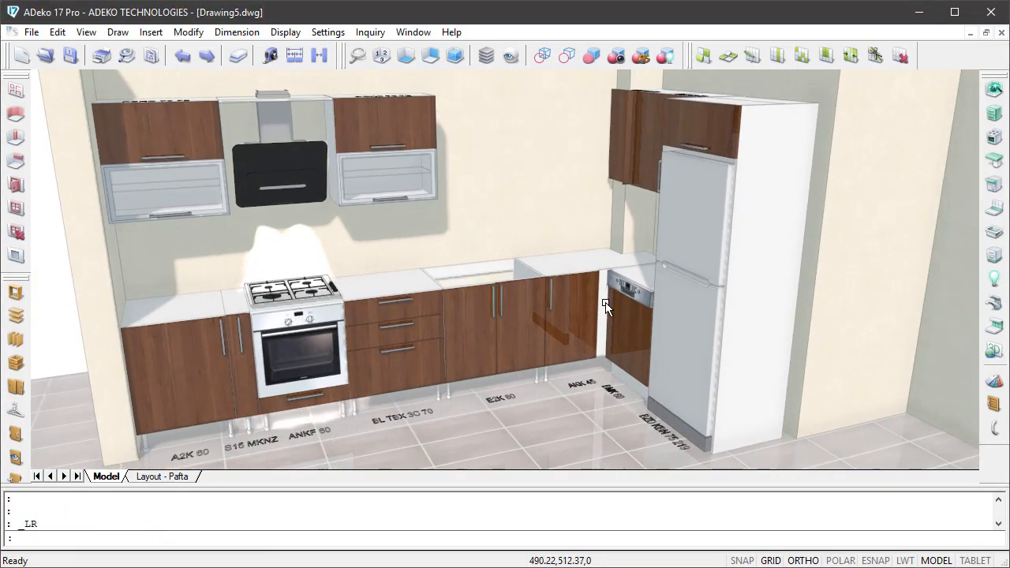
# Insert a 110 x 120 3D window, model 1_120x122x20, in the back wall above the sink base unit
pyautogui.click(15, 208)
pyautogui.click(512, 224)
pyautogui.click(557, 228)
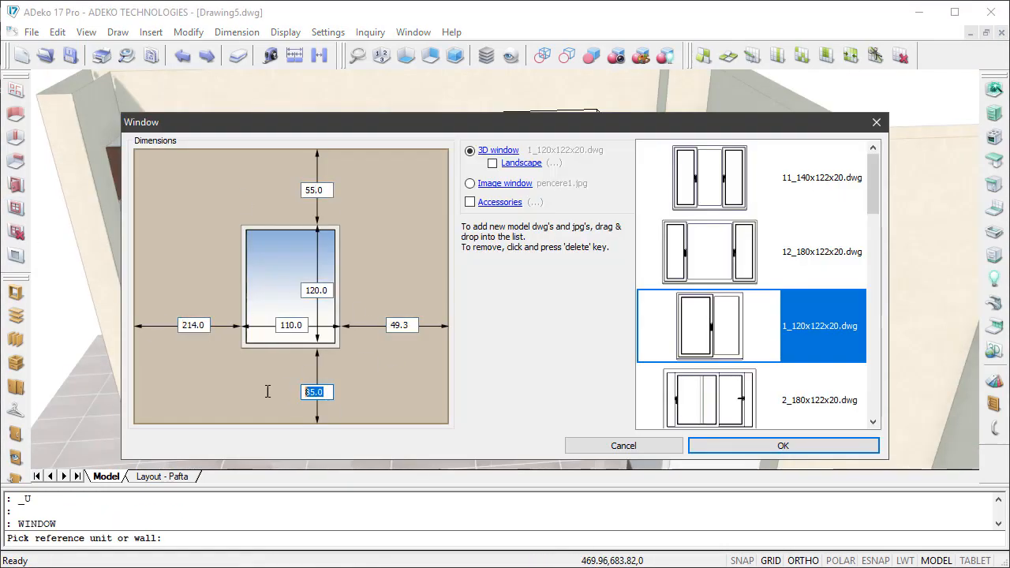
pyautogui.click(783, 446)
# Insert a U1K 35 72 wall unit between the window and the corner unit, and switch its door handle to the window side
pyautogui.click(994, 114)
pyautogui.click(476, 169)
pyautogui.click(739, 195)
pyautogui.click(661, 158)
pyautogui.click(994, 113)
pyautogui.scroll(-8, 633, 321)
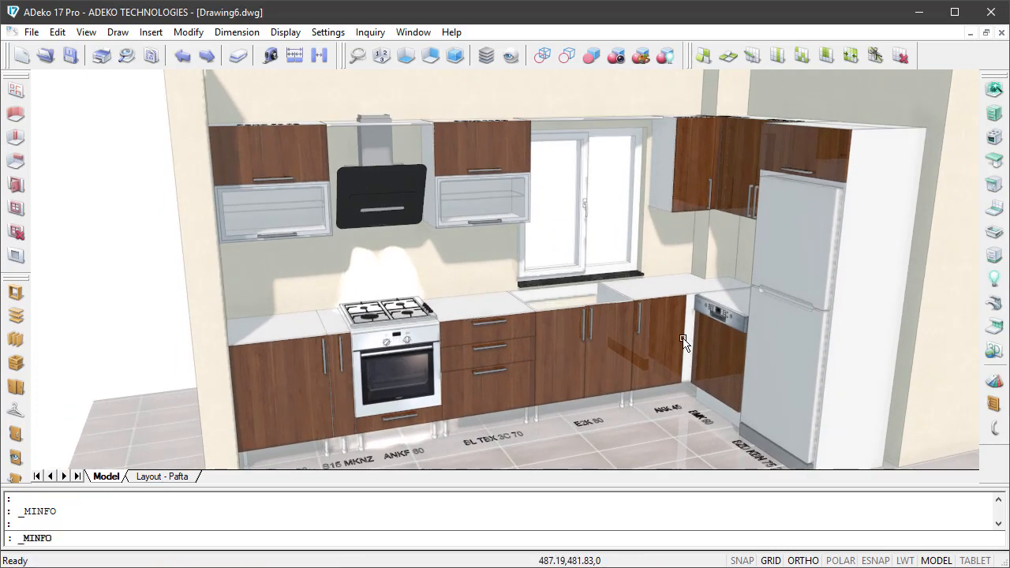
pyautogui.rightClick(687, 183)
pyautogui.click(722, 265)
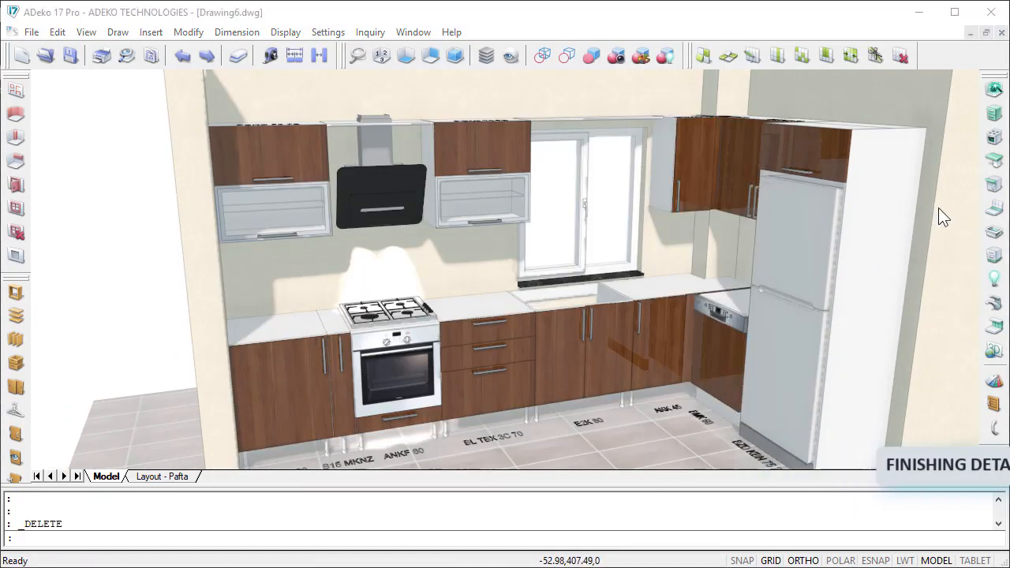
# Draw a Tezgah worktop with depth 58 and thickness 3 from the A2K 60 unit to the AKK 45 corner unit
pyautogui.click(990, 163)
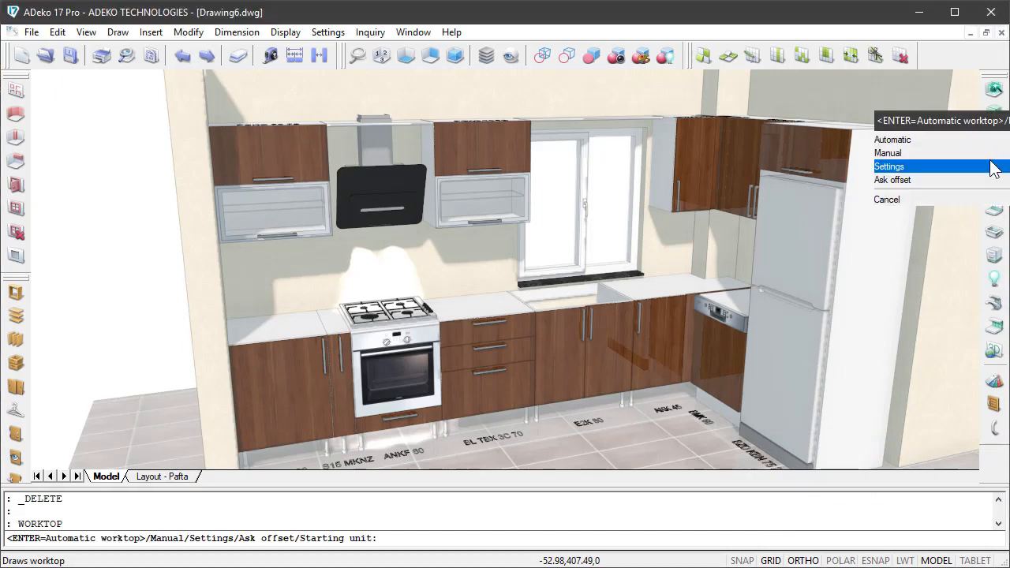
pyautogui.click(893, 166)
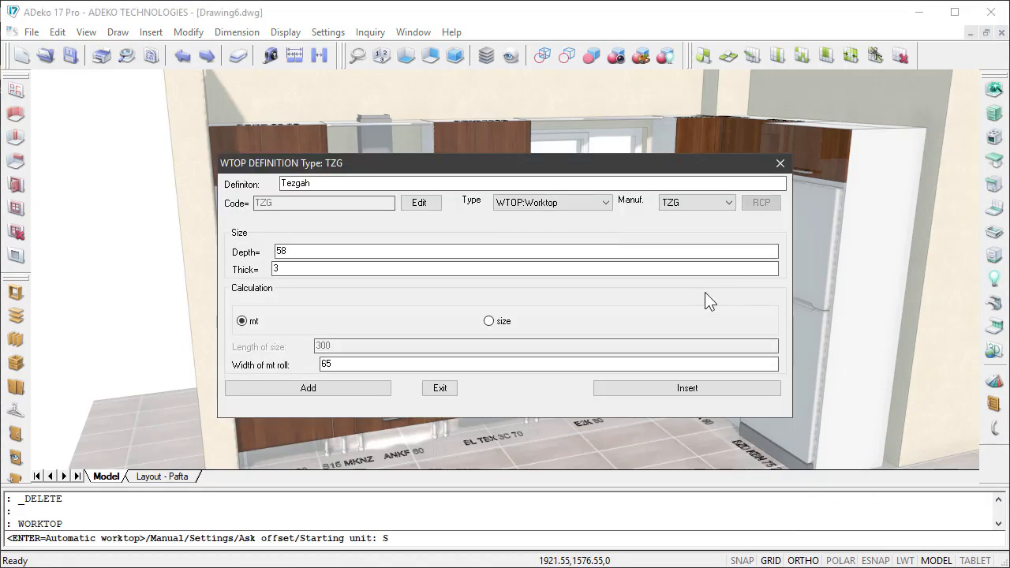
pyautogui.click(687, 388)
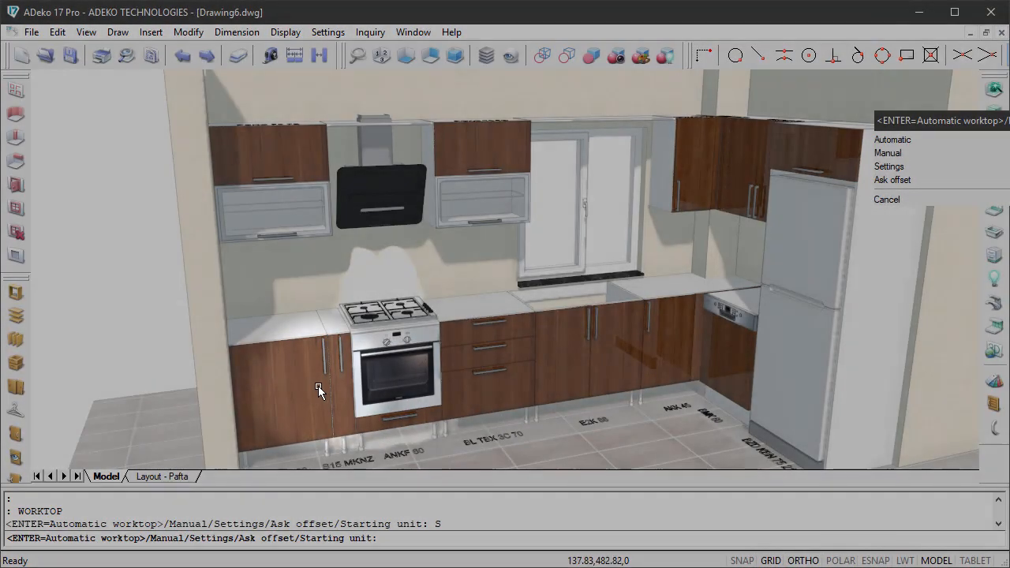
pyautogui.click(291, 383)
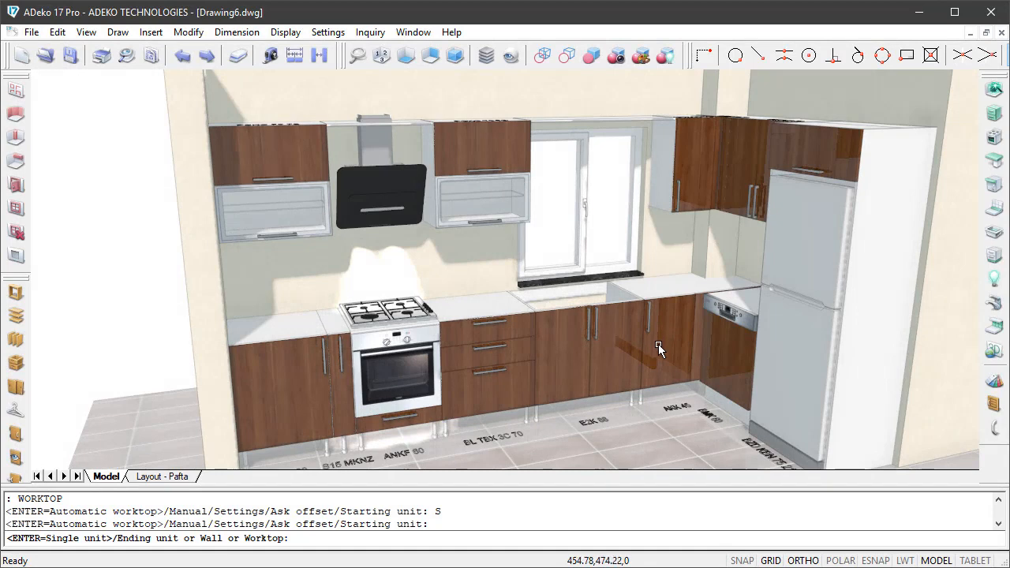
pyautogui.click(658, 345)
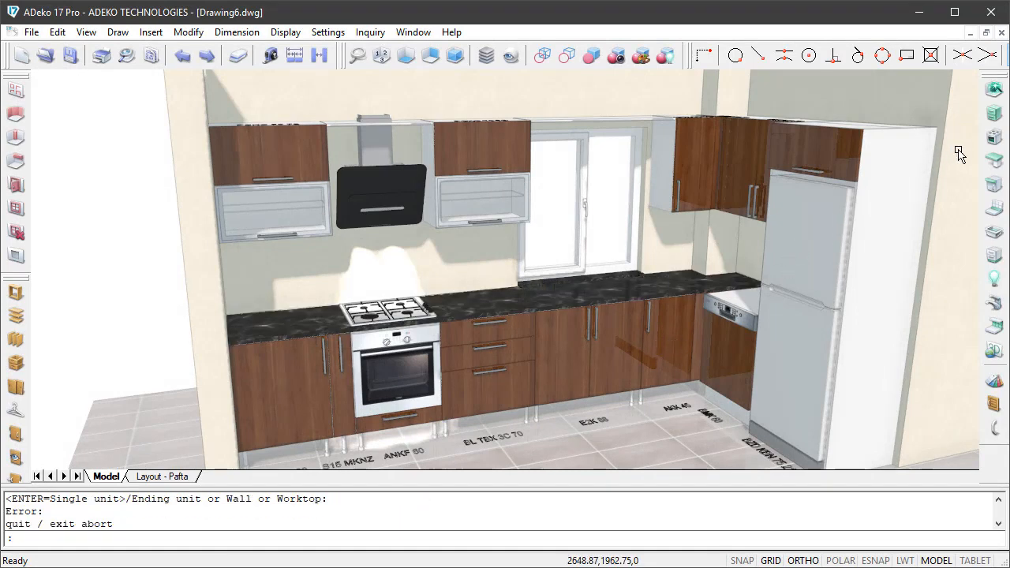
pyautogui.click(994, 161)
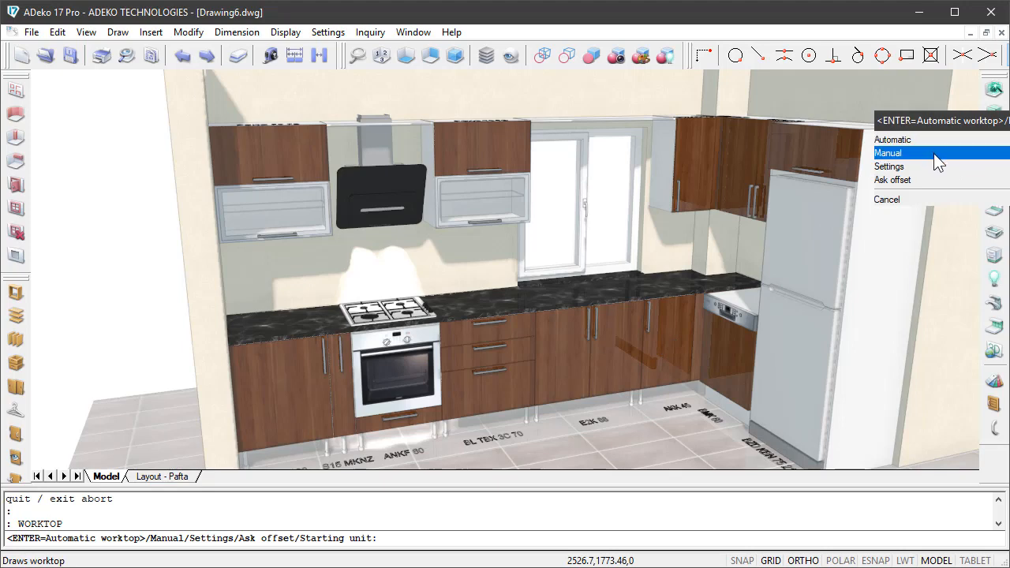
pyautogui.click(934, 153)
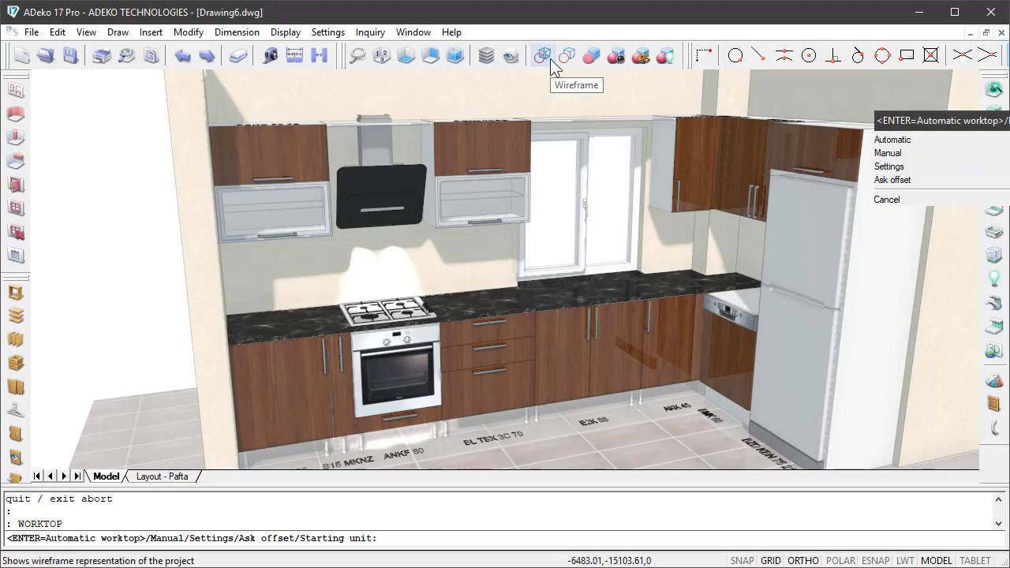
pyautogui.press('Escape')
# In plan view, lay out a manual worktop along the back wall between its two inner corners, using endpoint snapping
pyautogui.click(406, 56)
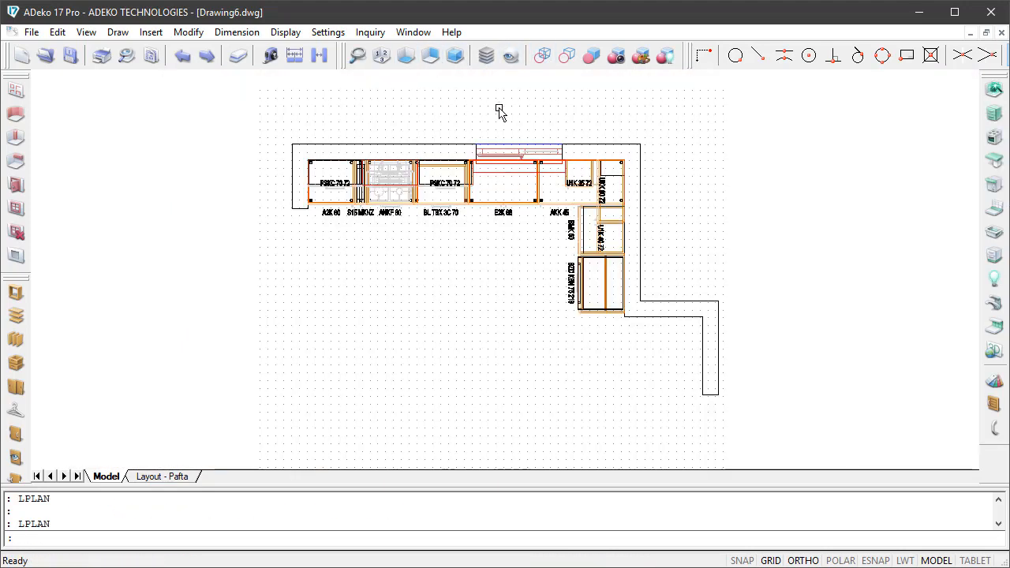
pyautogui.click(993, 161)
pyautogui.click(904, 152)
pyautogui.click(758, 55)
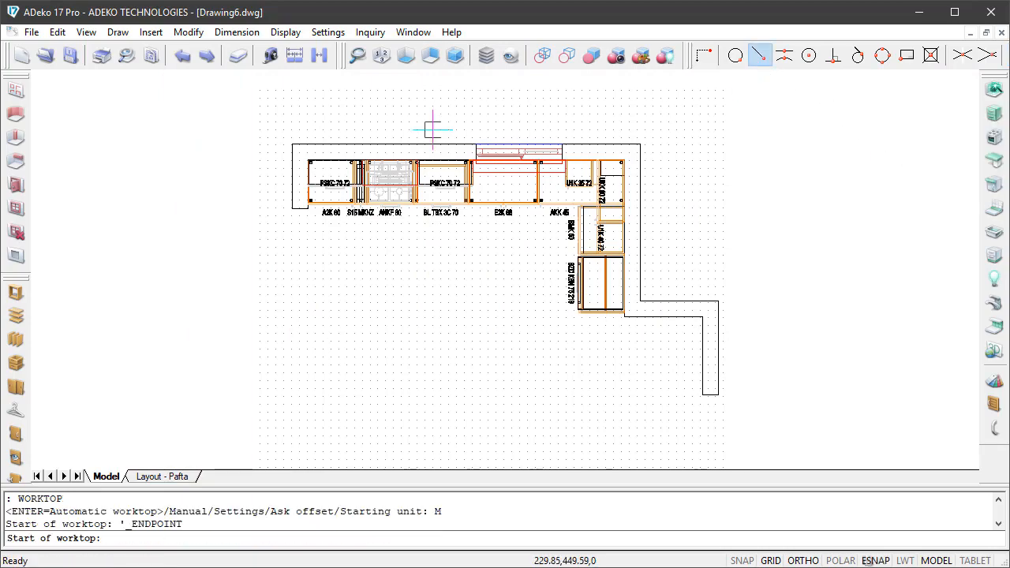
pyautogui.scroll(5, 299, 166)
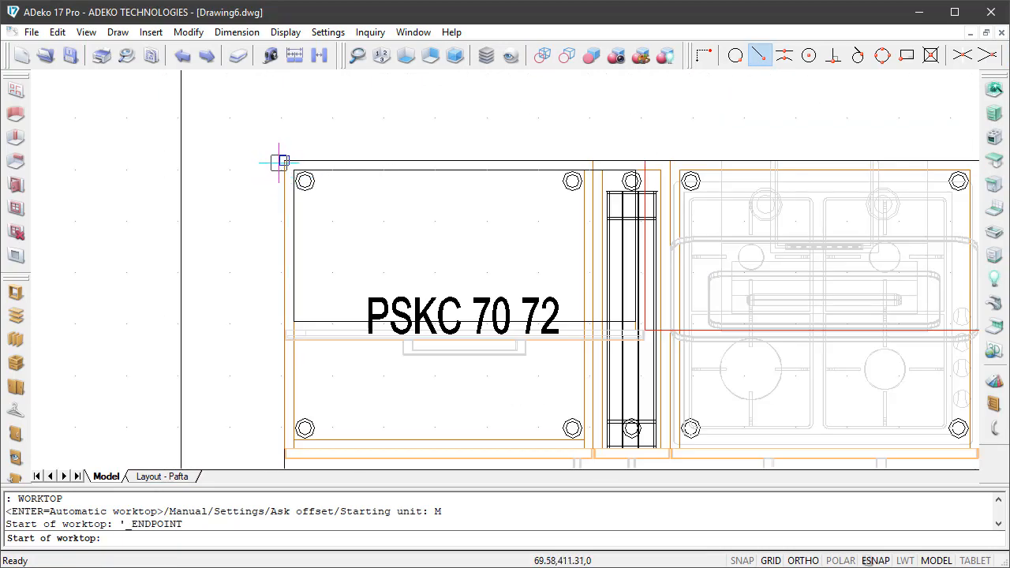
pyautogui.click(280, 162)
pyautogui.scroll(-4, 284, 189)
pyautogui.scroll(7, 601, 229)
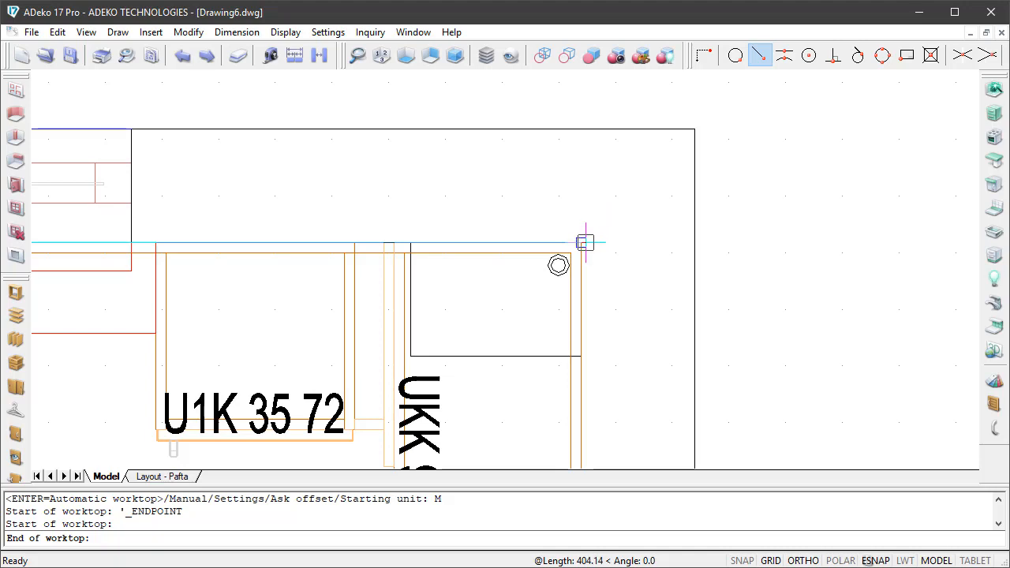
pyautogui.click(585, 243)
# Extend the manual worktop's side to the short wall's end with bottom elevation 87, and return to the shaded perspective view
pyautogui.scroll(-6, 592, 233)
pyautogui.scroll(6, 200, 292)
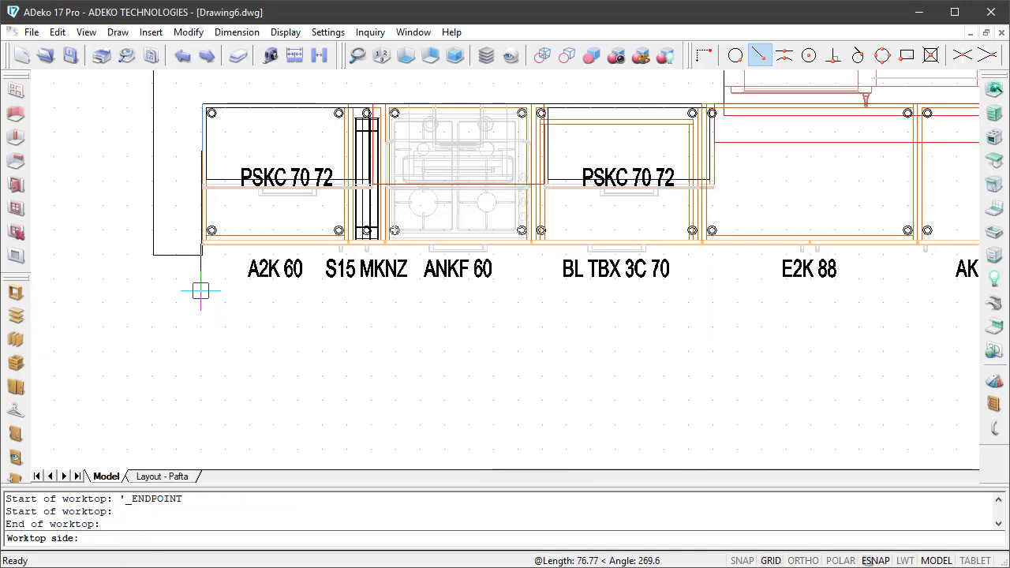
pyautogui.click(201, 254)
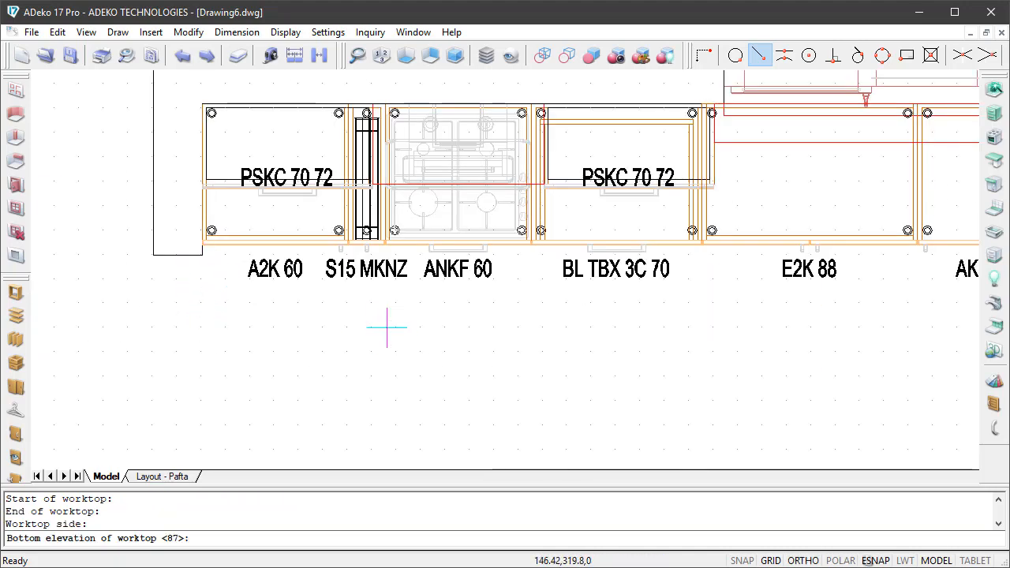
pyautogui.write('87')
pyautogui.press('Return')
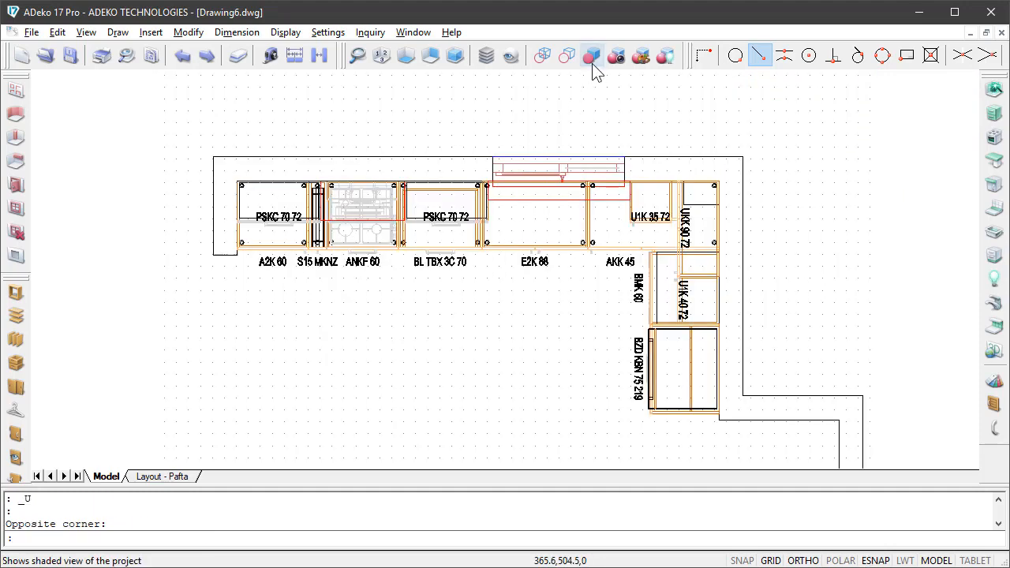
pyautogui.click(592, 55)
pyautogui.click(456, 56)
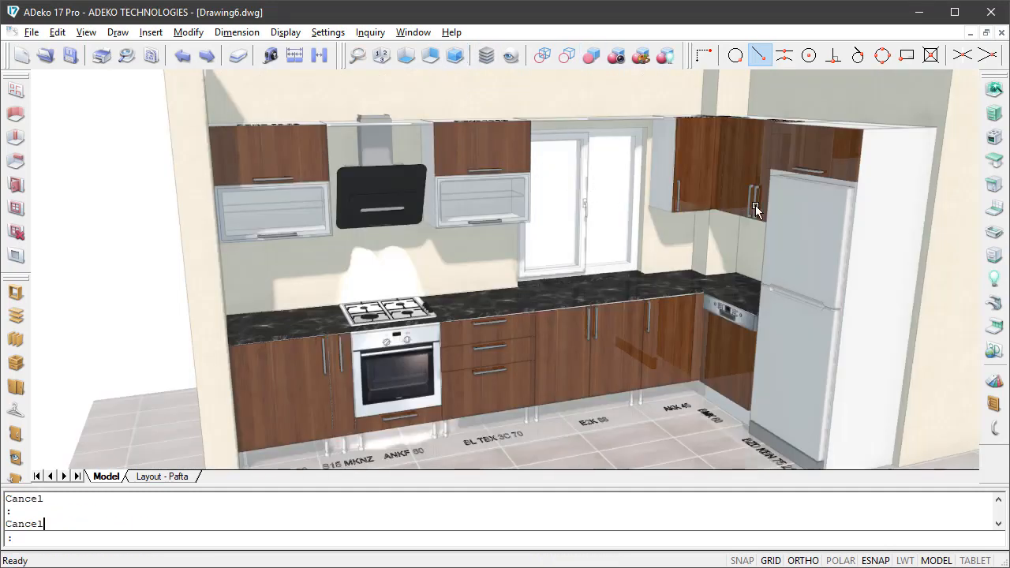
# Draw a PRF1 cornice along the tops of the wall units up to the fridge cabinet, with both sides open
pyautogui.click(994, 184)
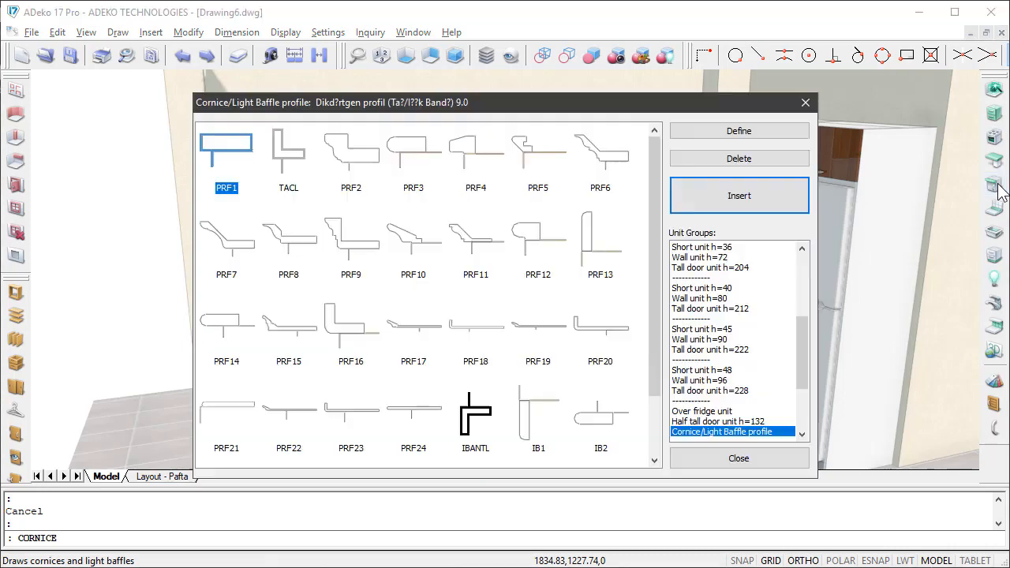
pyautogui.doubleClick(252, 142)
pyautogui.press('Return')
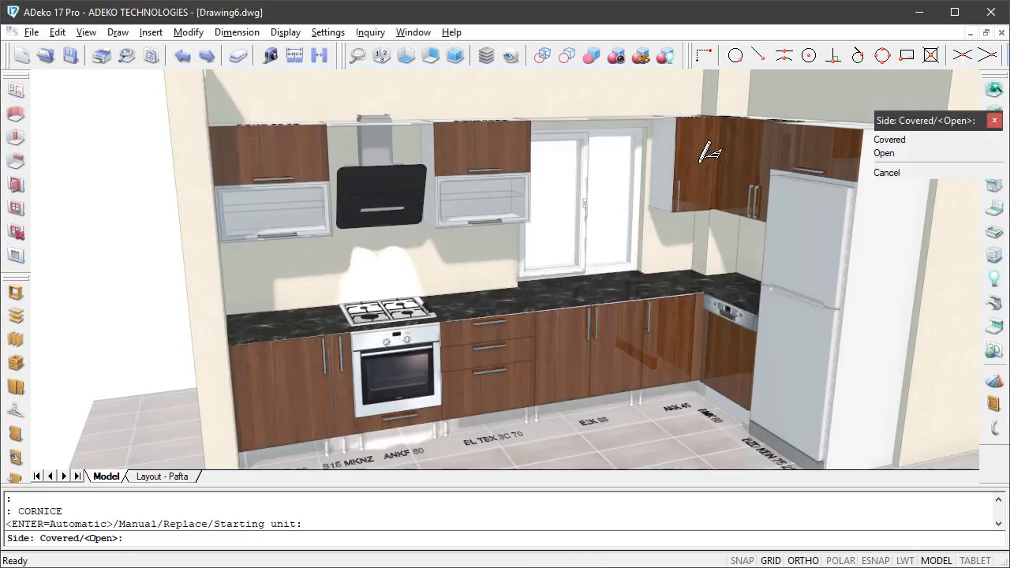
pyautogui.click(887, 153)
pyautogui.click(856, 146)
pyautogui.click(894, 152)
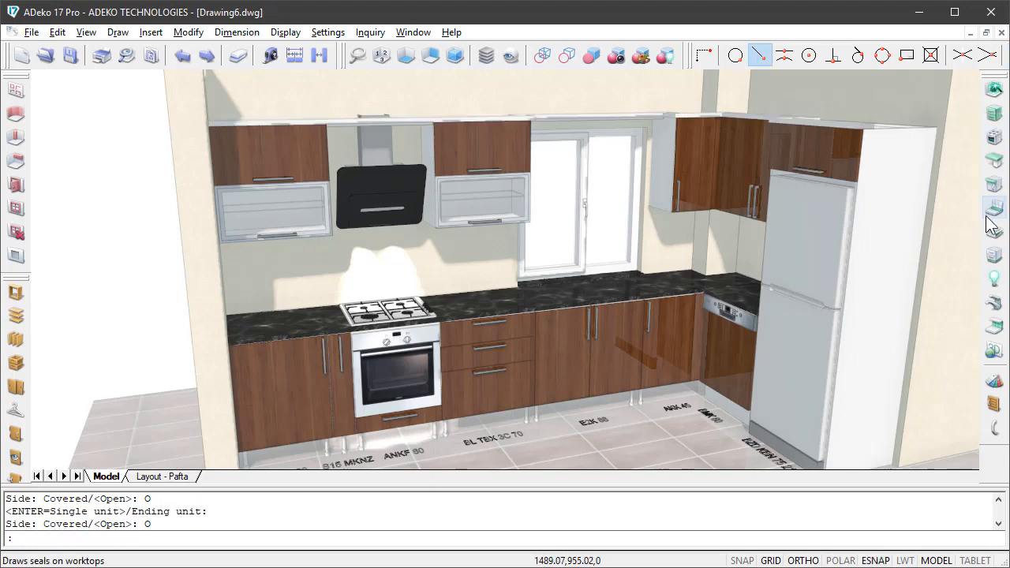
# Close the base units with an automatic plinth and cover the wall above the worktop with automatic ceramic
pyautogui.click(994, 256)
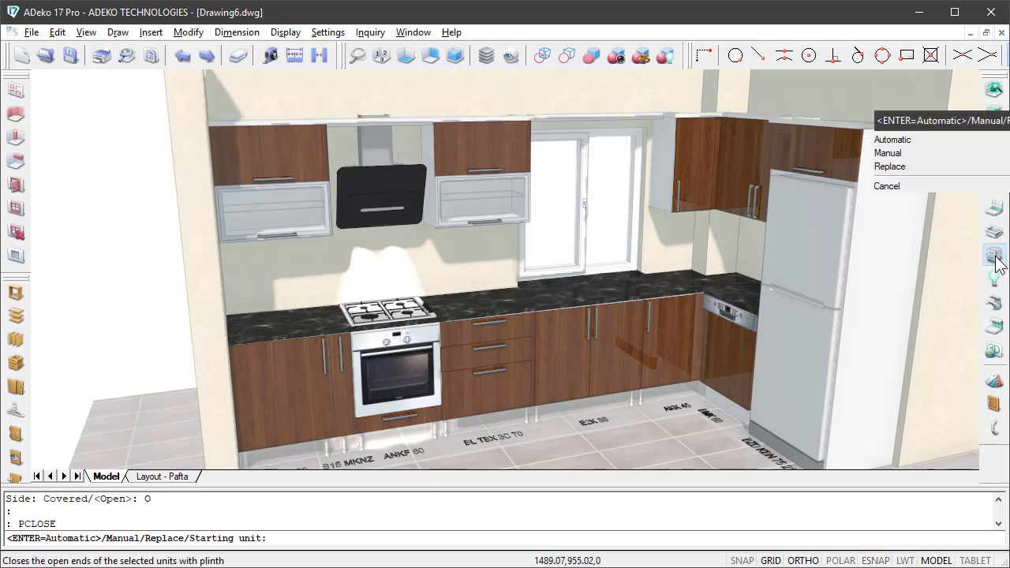
pyautogui.click(921, 139)
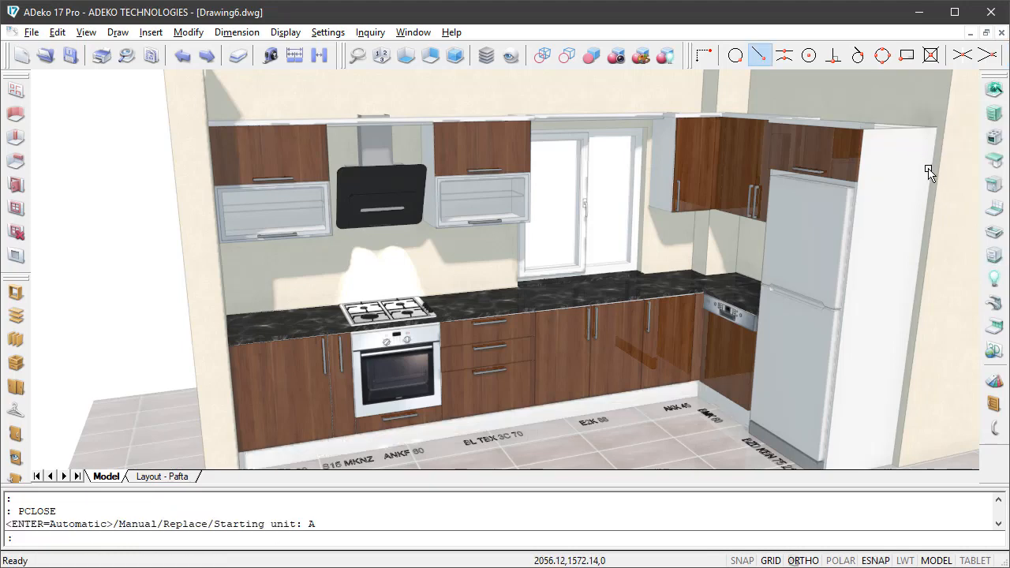
pyautogui.click(991, 330)
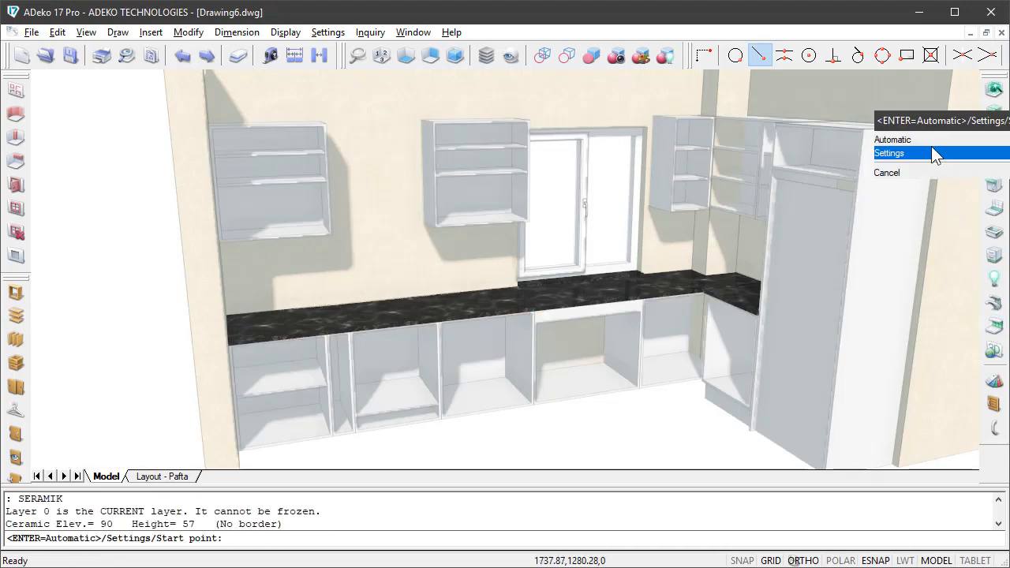
pyautogui.click(932, 143)
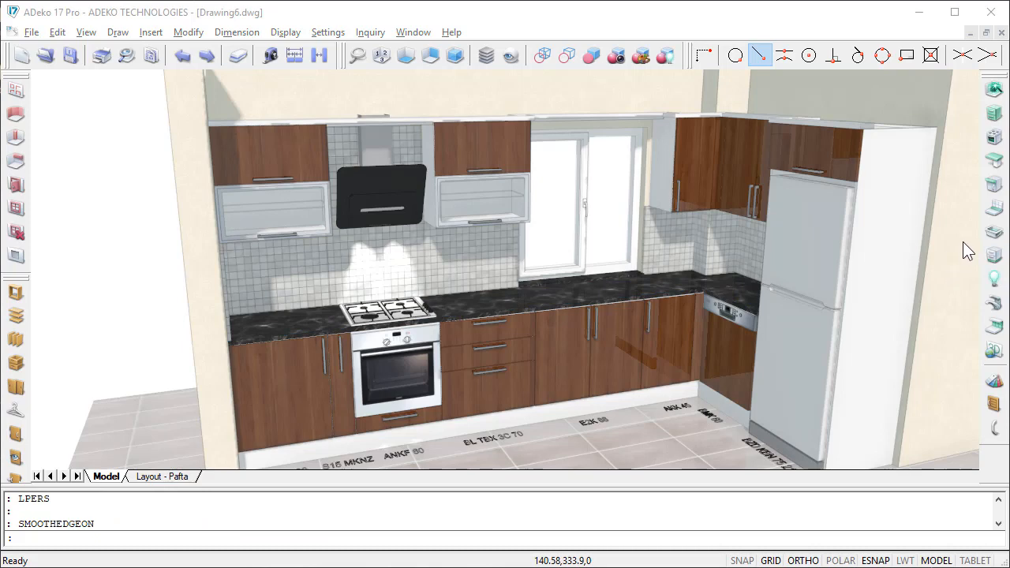
# Insert the third 45 - 86x50 kitchen sink into the E2K 88 base unit, flipped so its drainboard lies toward the corner
pyautogui.click(994, 231)
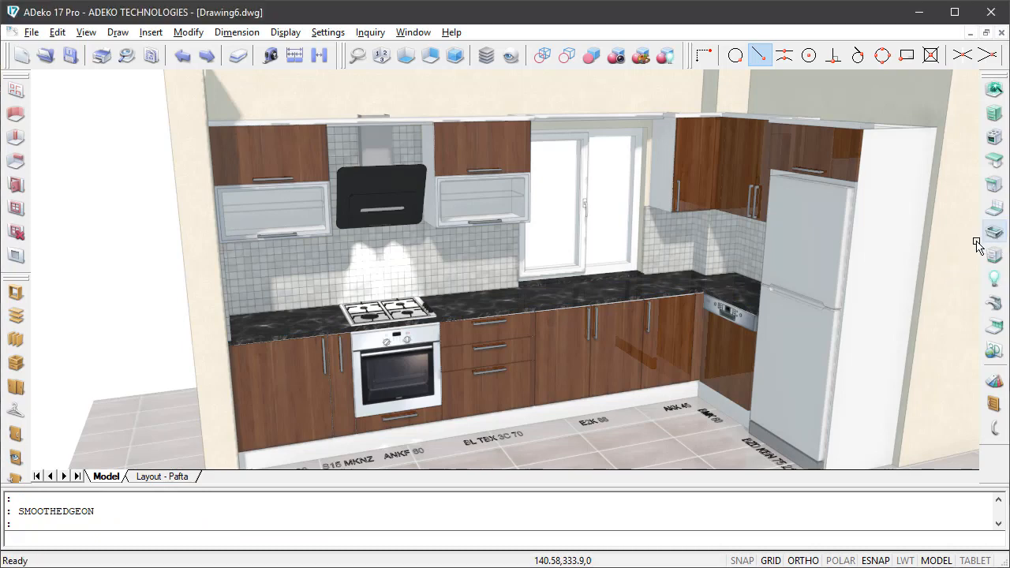
pyautogui.click(411, 173)
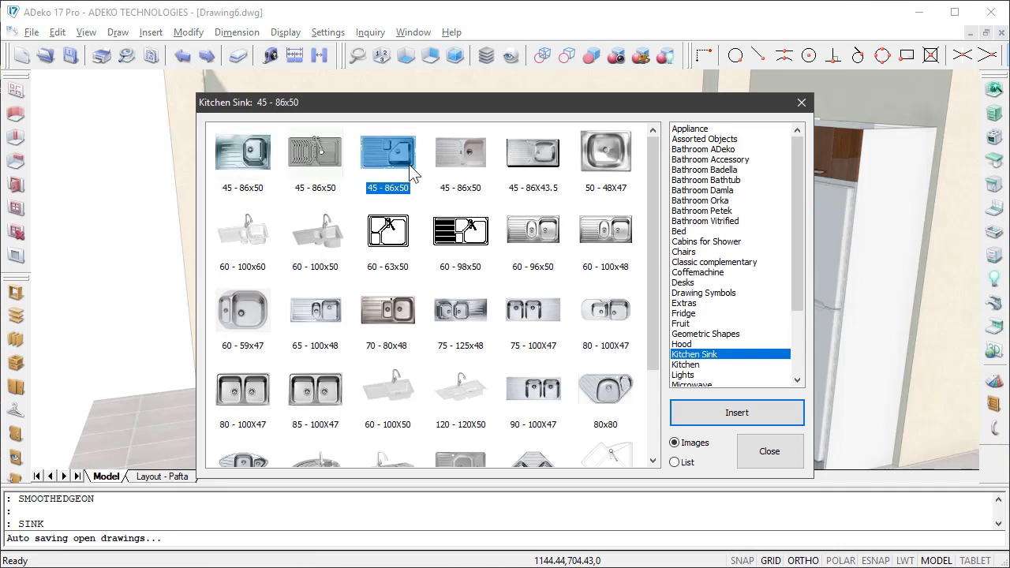
pyautogui.doubleClick(410, 167)
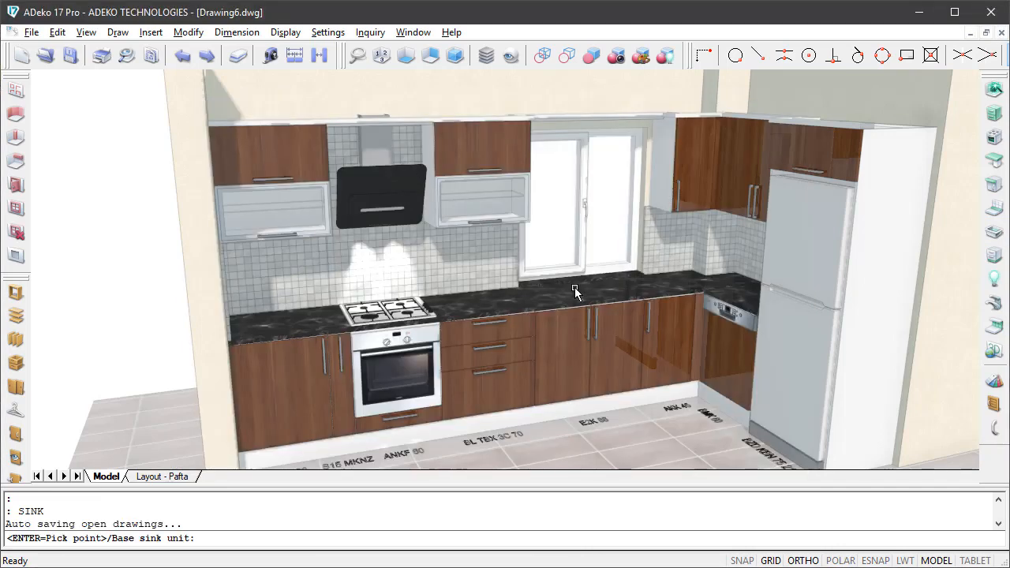
pyautogui.click(596, 352)
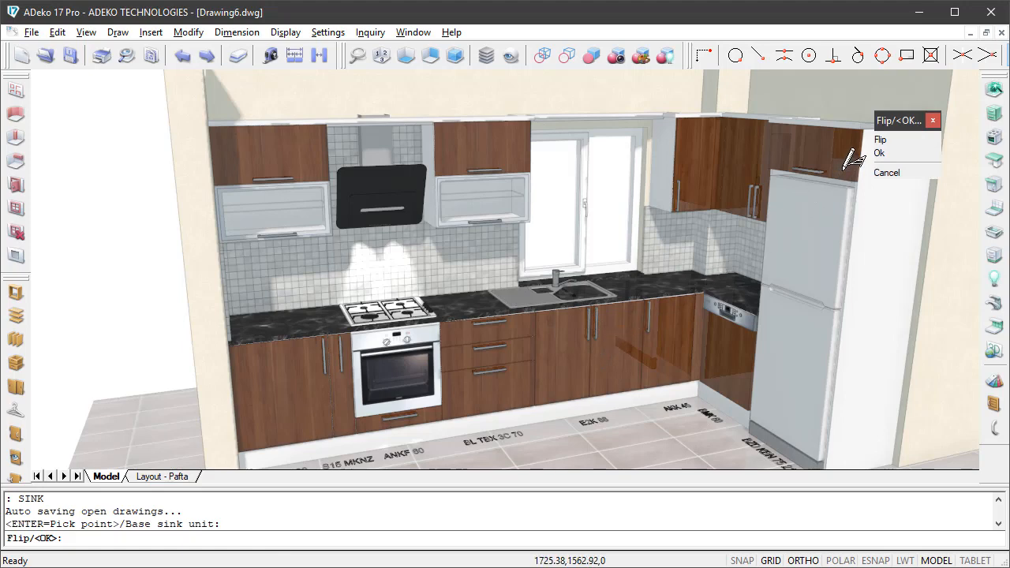
pyautogui.click(895, 140)
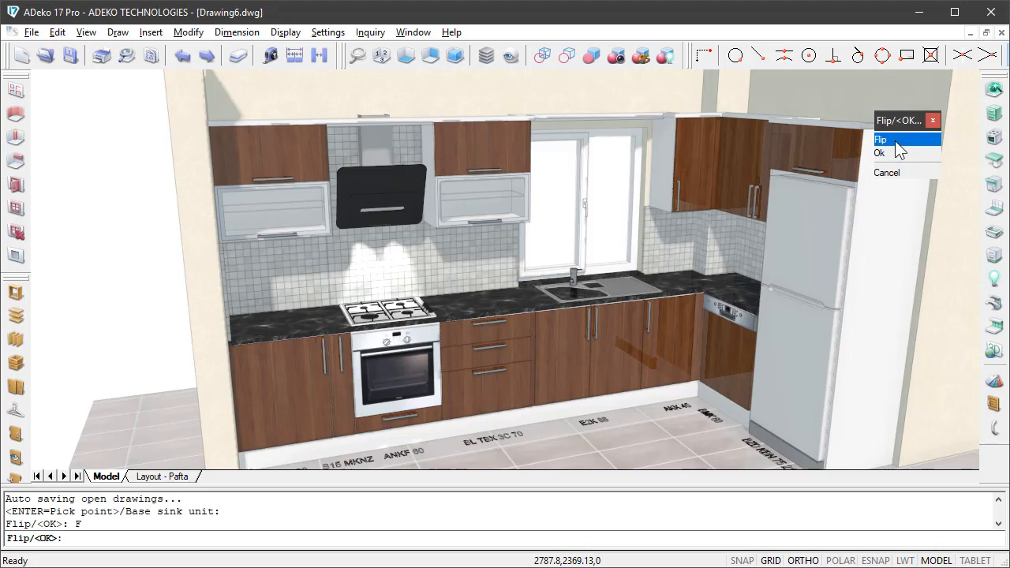
pyautogui.click(895, 140)
pyautogui.click(900, 140)
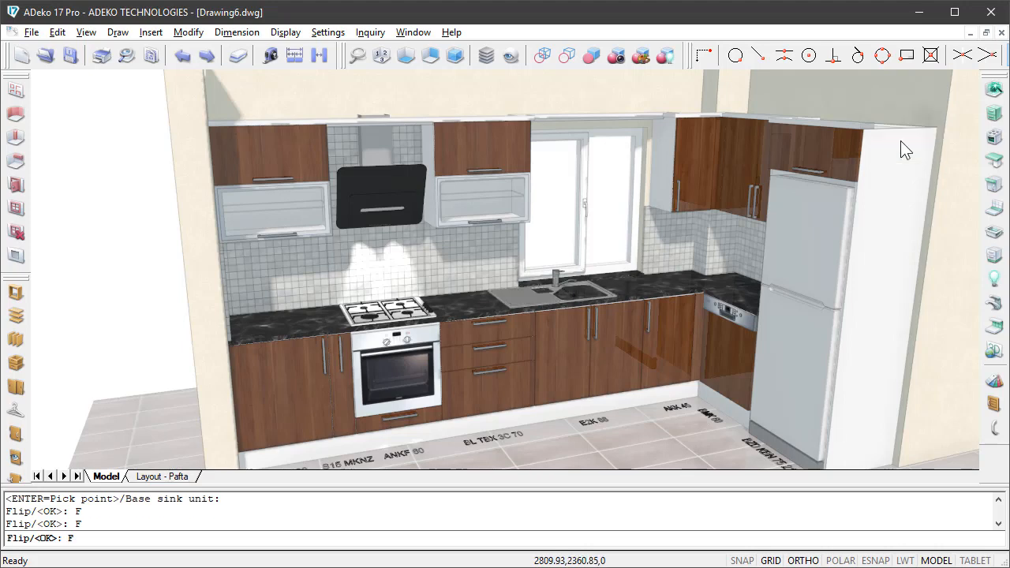
pyautogui.click(901, 149)
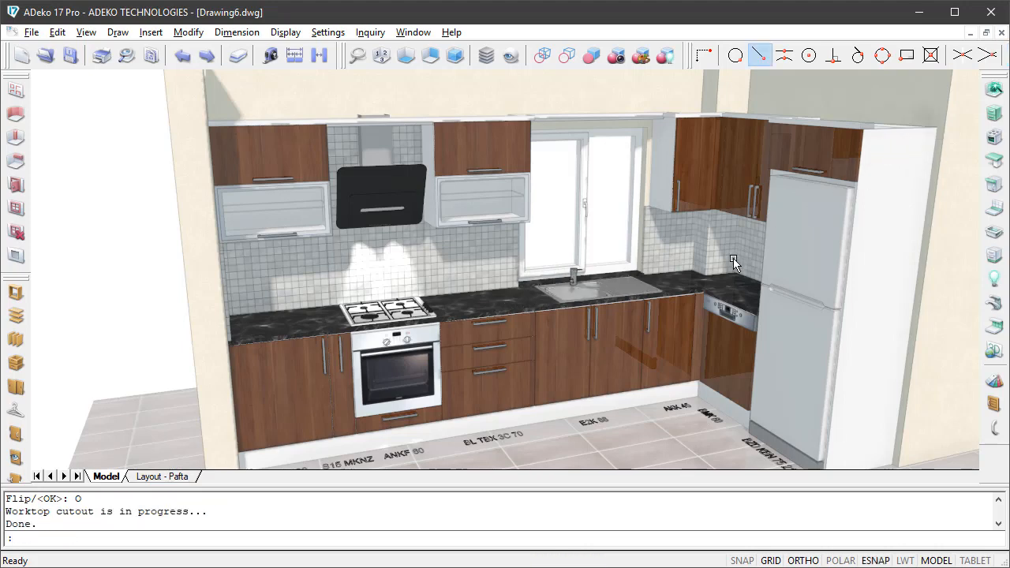
# Apply materials by layer: white cabinets, dark wall ceramic, black cornice and plinth, dark wood floor and a wallpaper finish on the walls
pyautogui.click(642, 57)
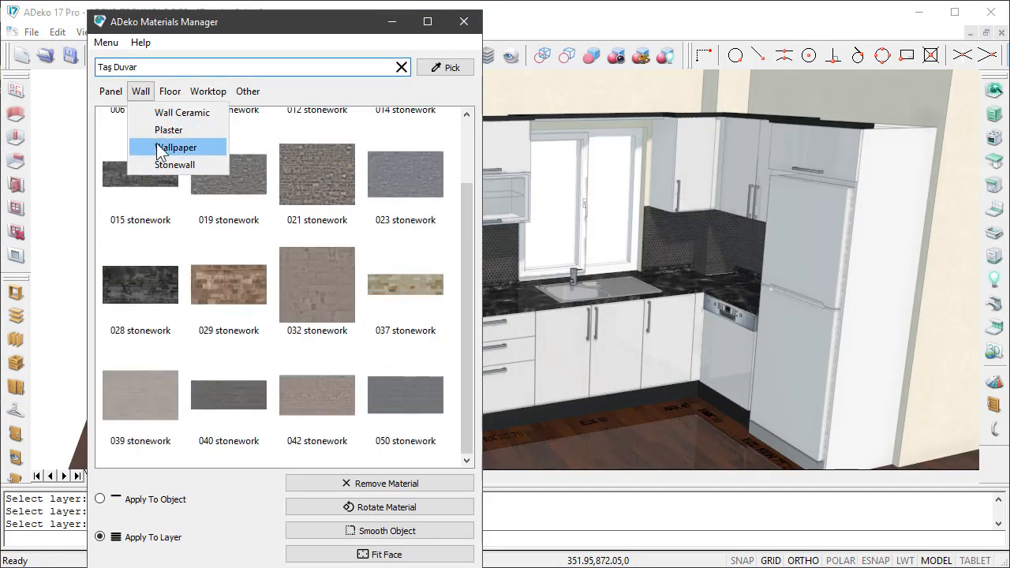
pyautogui.click(156, 143)
pyautogui.scroll(-15, 230, 364)
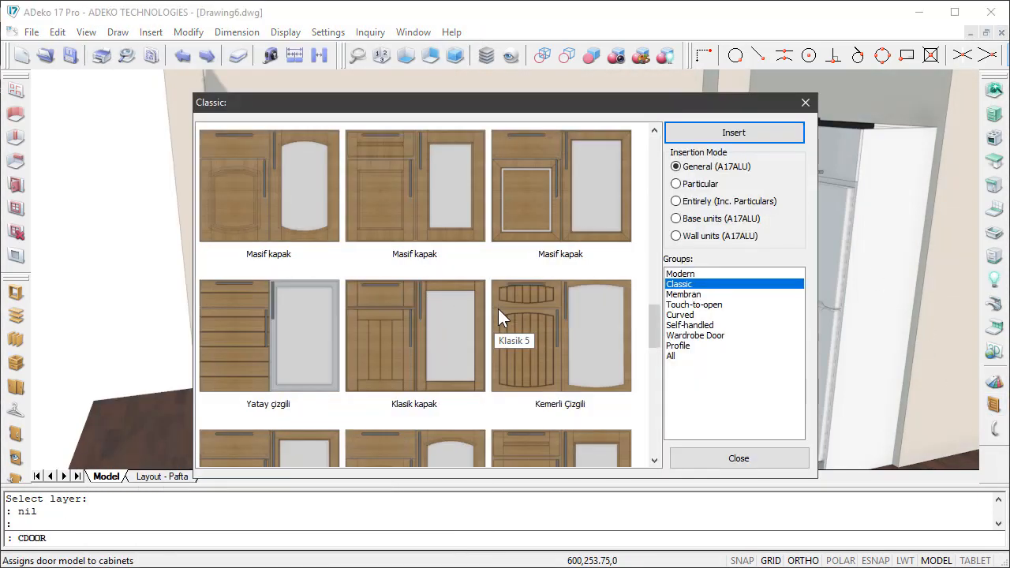
# Assign a framed door model from the Classic group to the cabinets in General mode and change the handle model
pyautogui.scroll(-5, 501, 312)
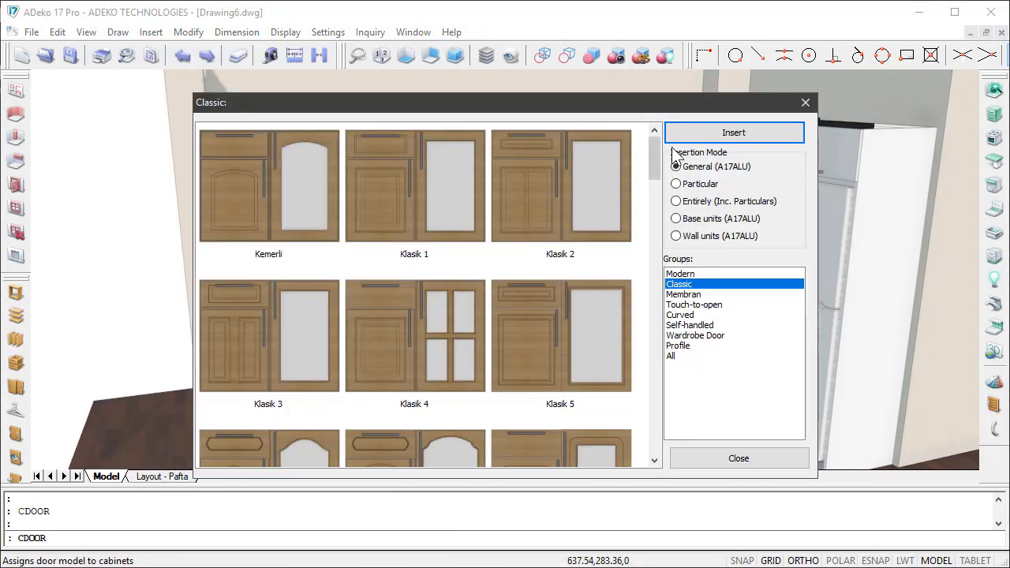
pyautogui.moveTo(654, 146); pyautogui.dragTo(663, 435)
pyautogui.doubleClick(605, 281)
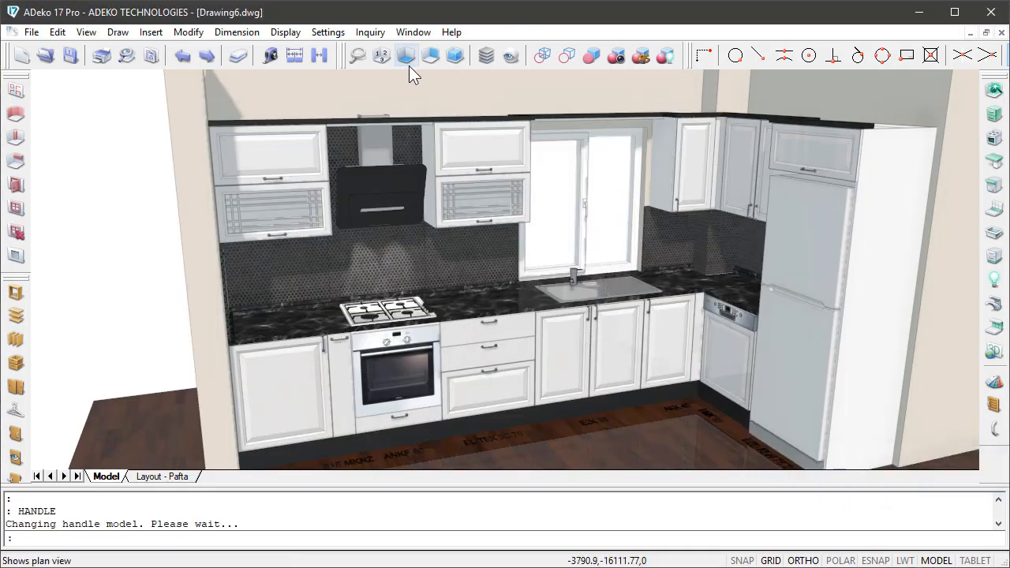
# Dimension the long wall and its units in plan view with the automatic dimensioner, placing the unit and wall dimensions outside the wall
pyautogui.click(407, 56)
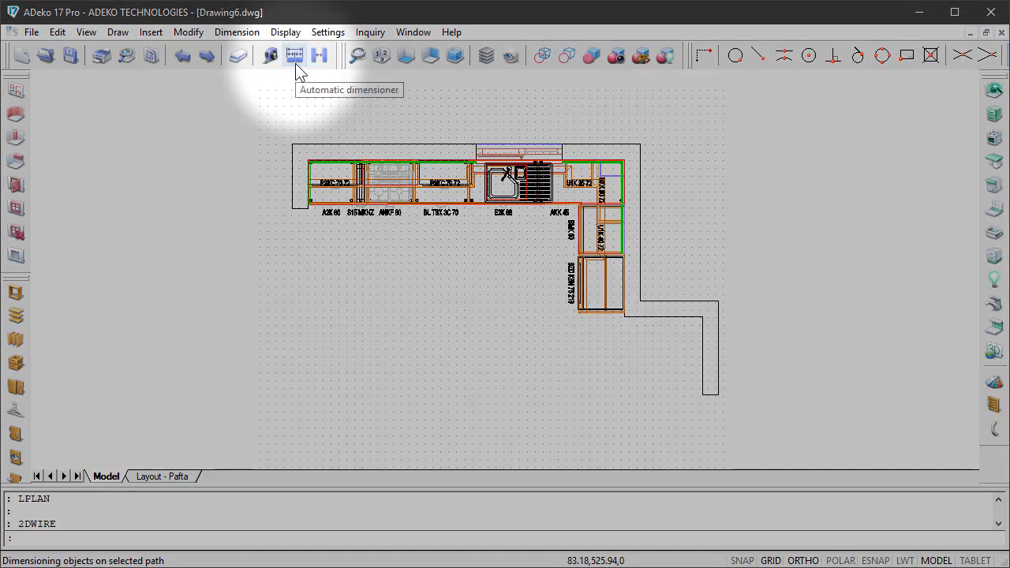
pyautogui.click(295, 63)
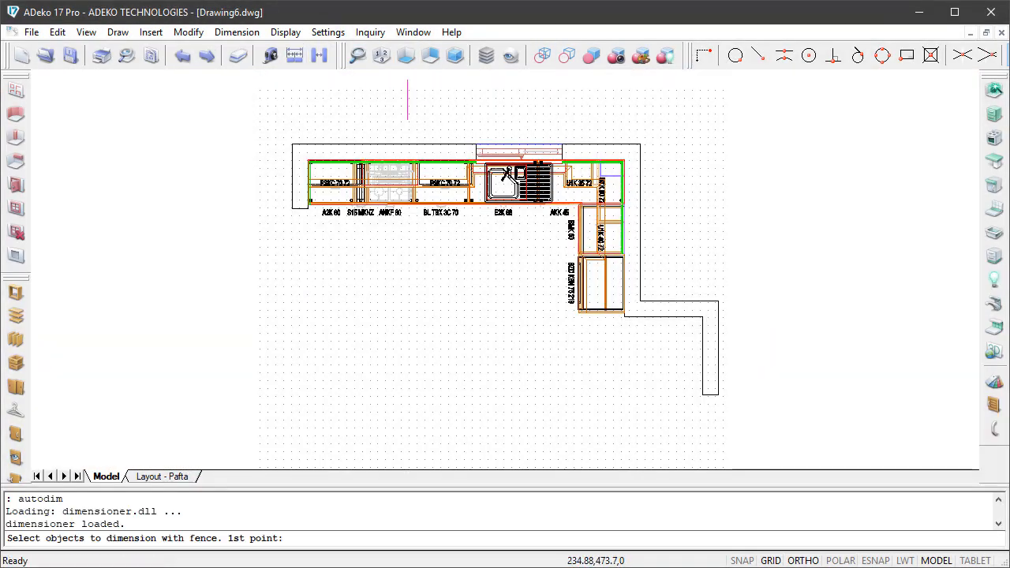
pyautogui.click(259, 181)
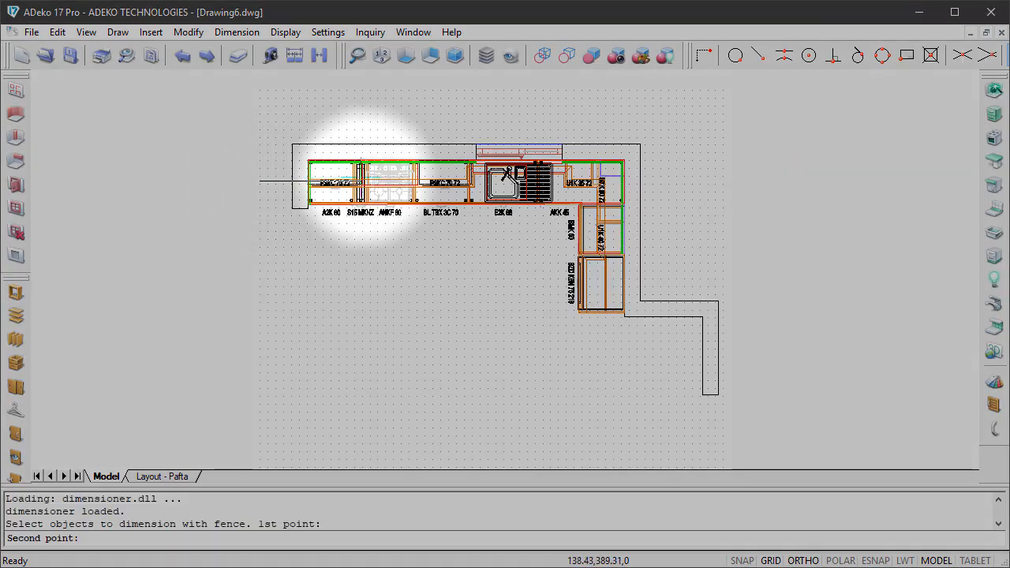
pyautogui.click(702, 180)
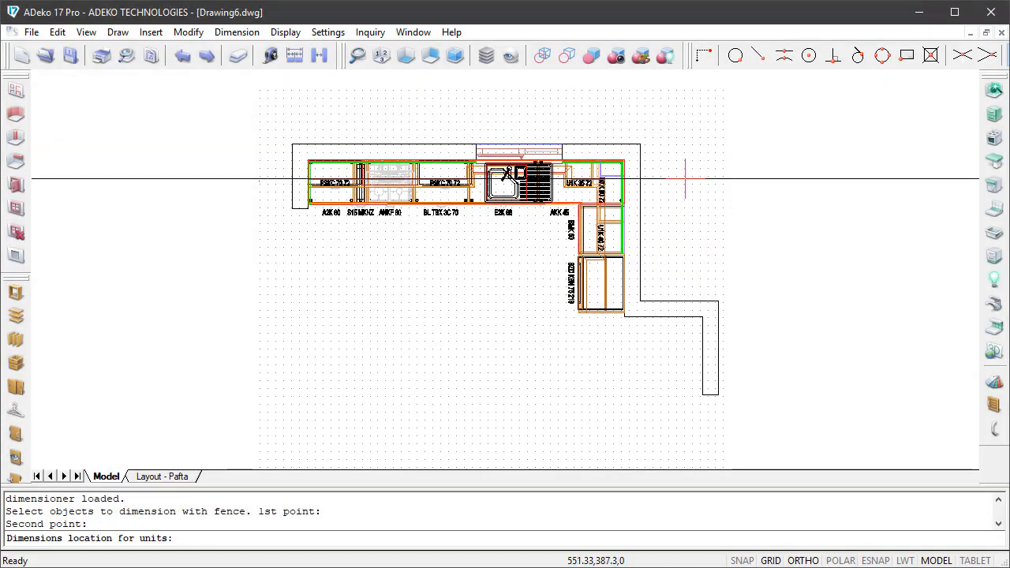
pyautogui.click(673, 119)
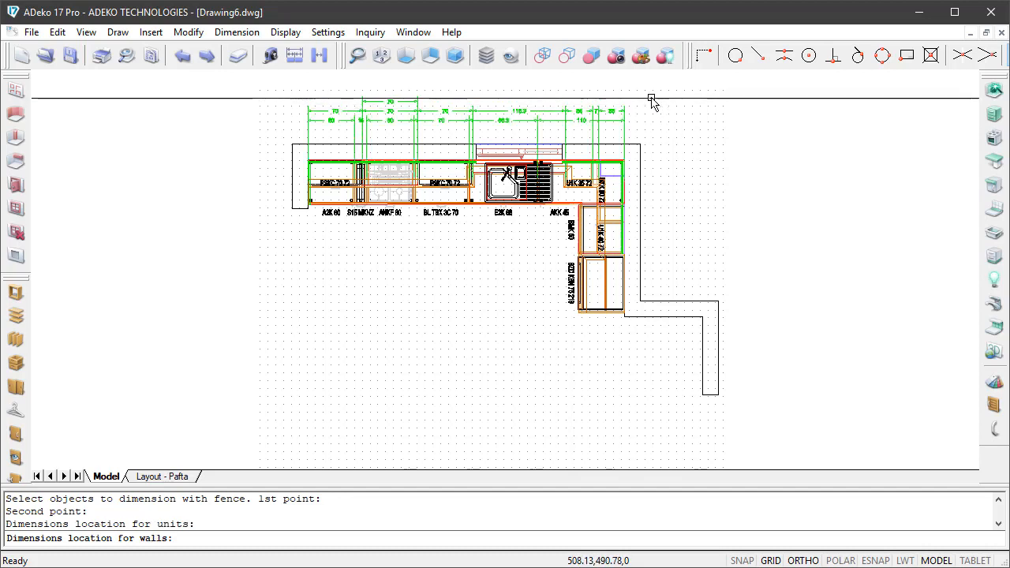
pyautogui.click(656, 91)
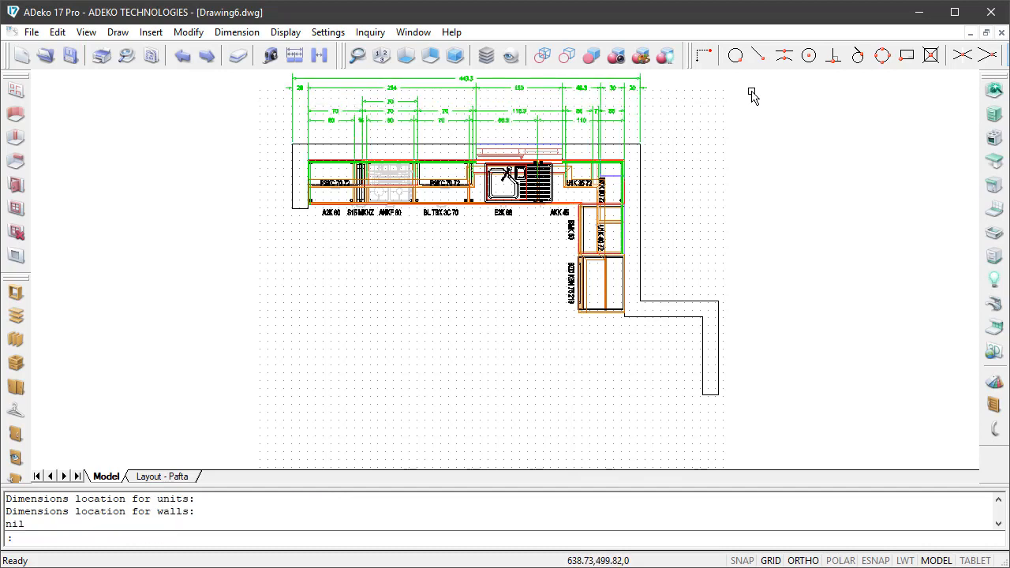
# Return to the shaded perspective view and inspect the finished kitchen from a closer, lower angle
pyautogui.click(455, 58)
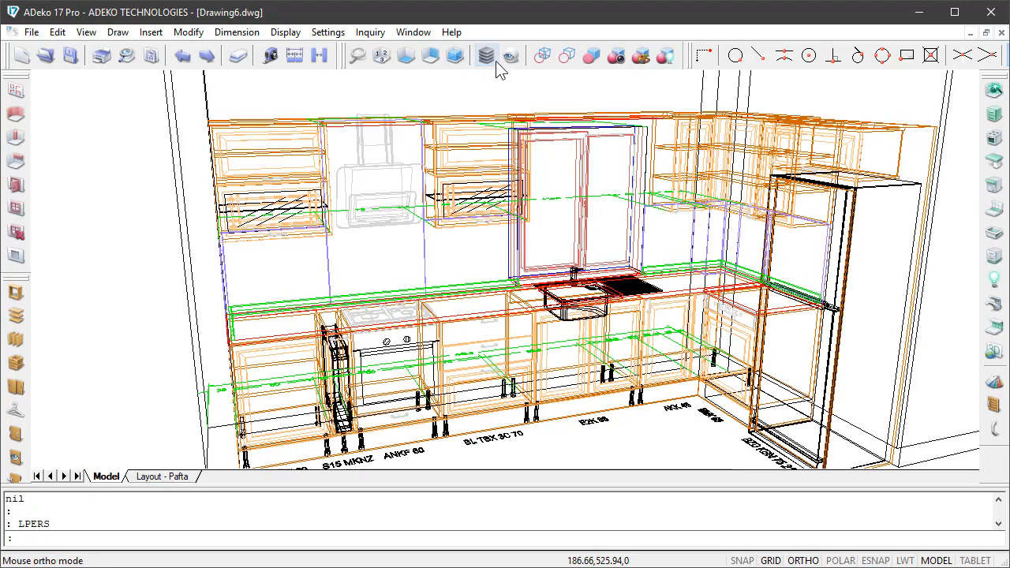
pyautogui.click(593, 62)
pyautogui.scroll(-2, 616, 155)
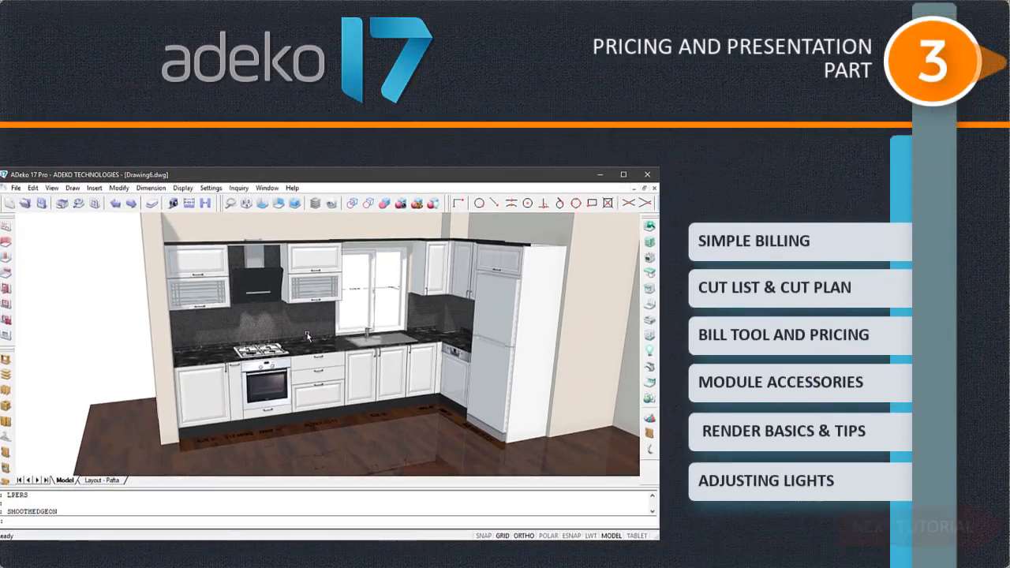
pyautogui.moveTo(307, 337); pyautogui.dragTo(416, 297, button='middle')
pyautogui.scroll(2, 365, 294)
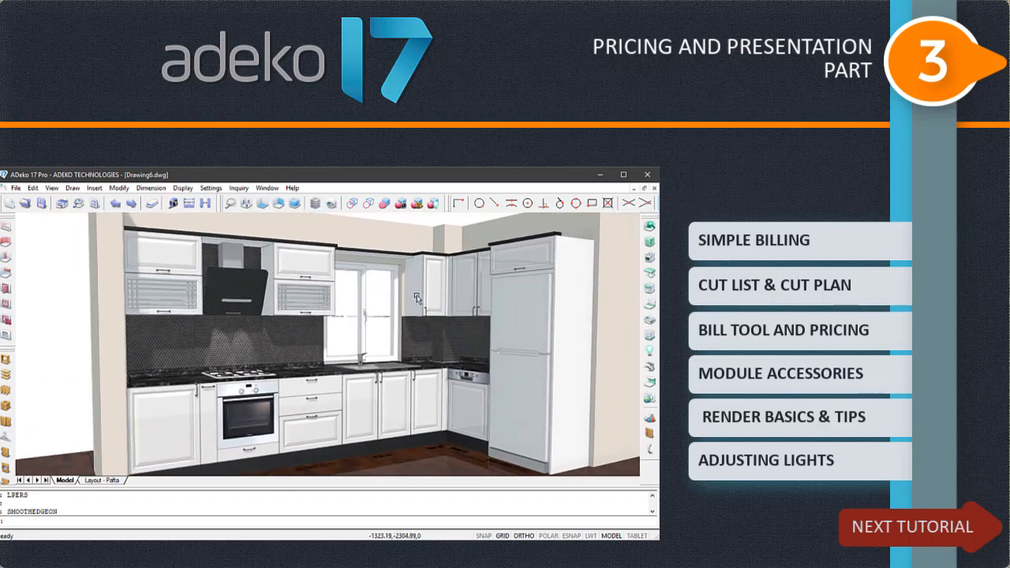